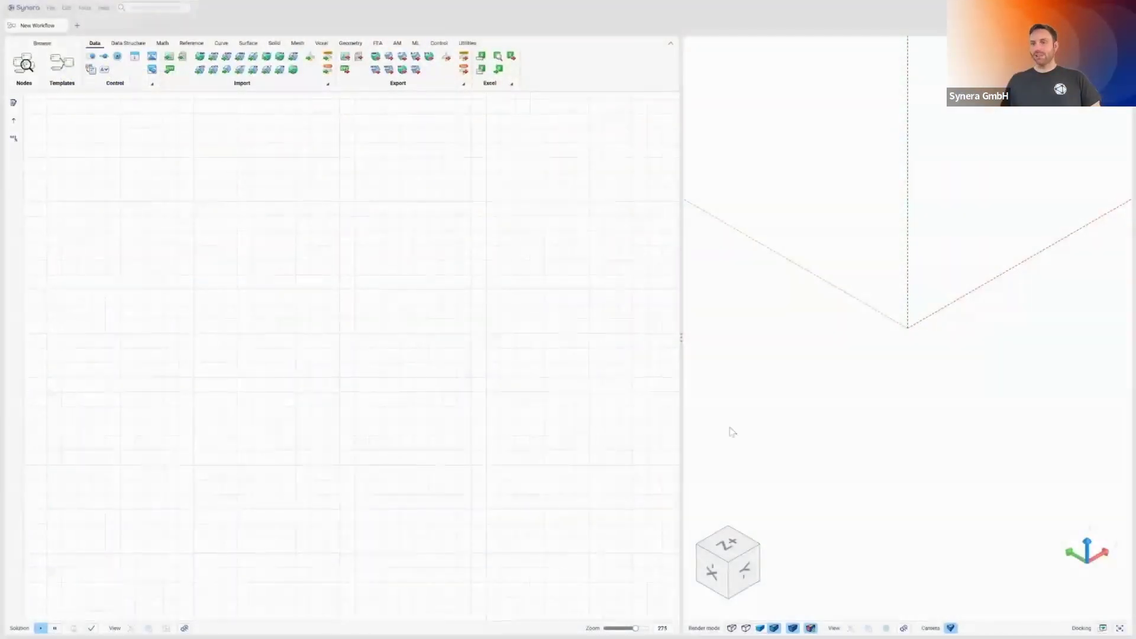
Step: Add a Box node to the empty workflow canvas
double_click(350, 307)
text(box)
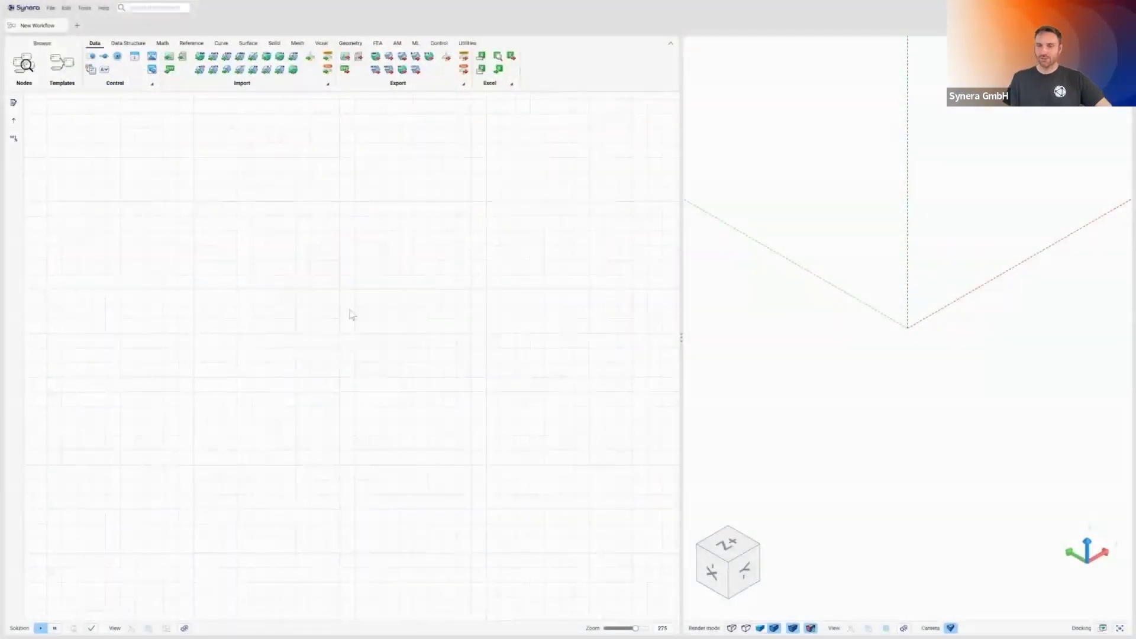
click(351, 313)
Step: Create a number slider with the value 5 in front of the Box node and duplicate it twice
scroll(206, 299, up, 5)
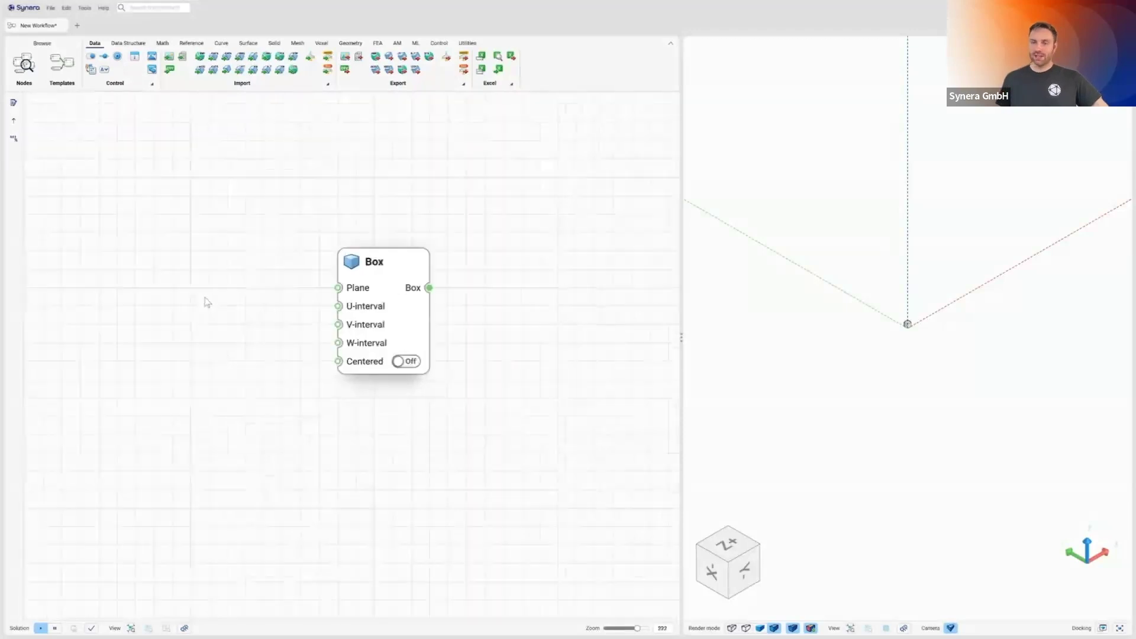
double_click(172, 278)
text(5)
key(Return)
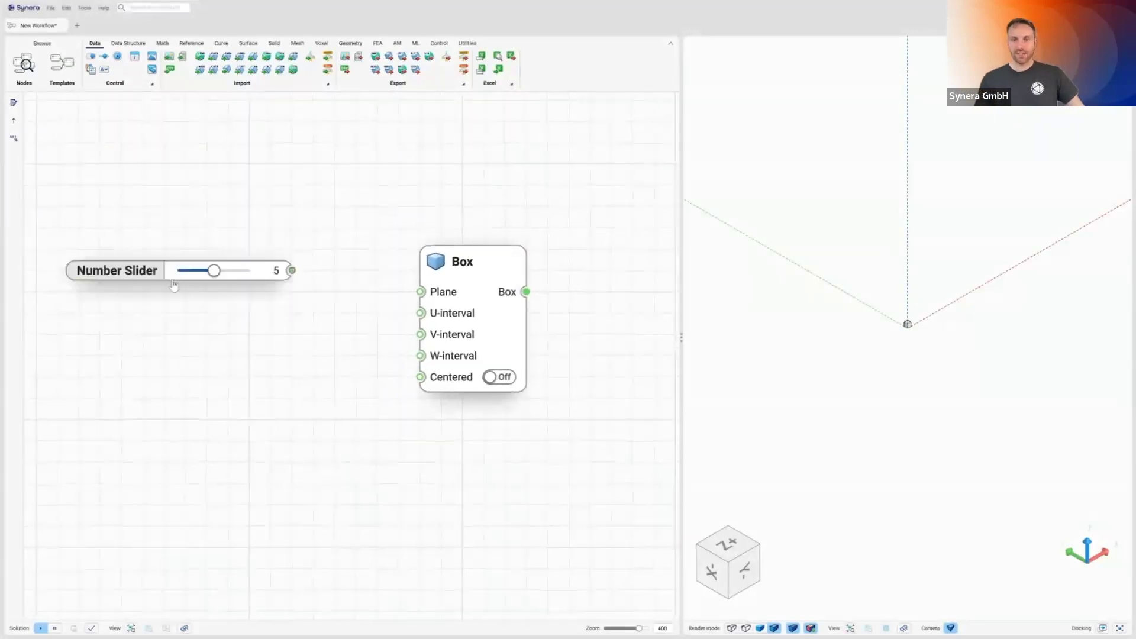
drag(120, 271, 141, 314)
key(ctrl+d)
key(ctrl+d)
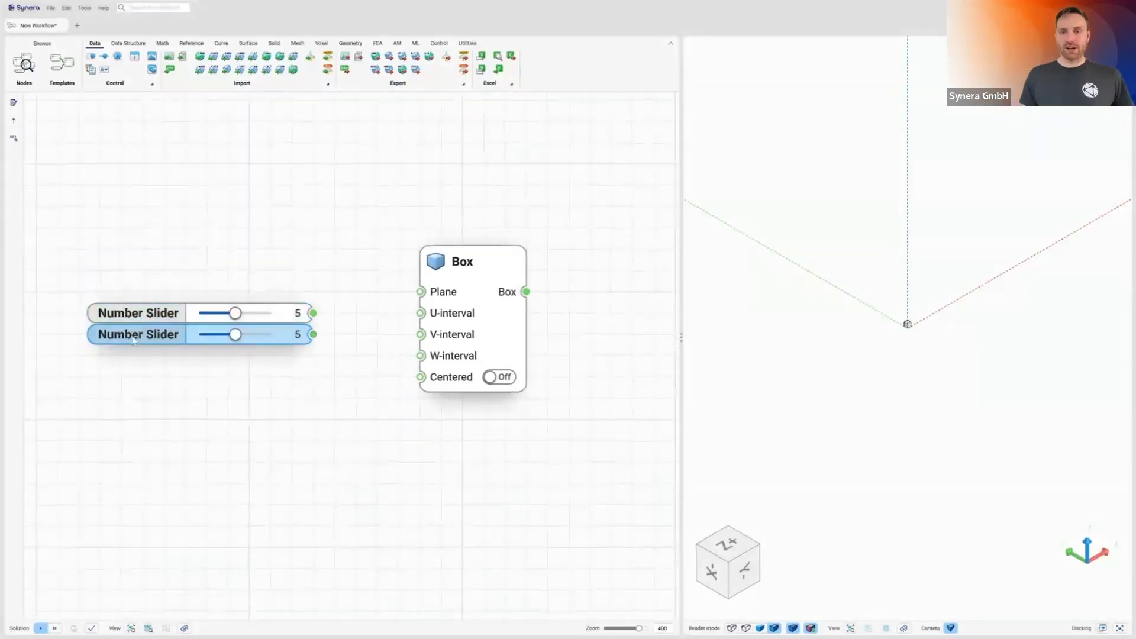
Step: Connect the three sliders to the Box node's U-, V- and W-interval inputs and fit the box in the 3D view
drag(313, 313, 421, 357)
drag(484, 323, 427, 322)
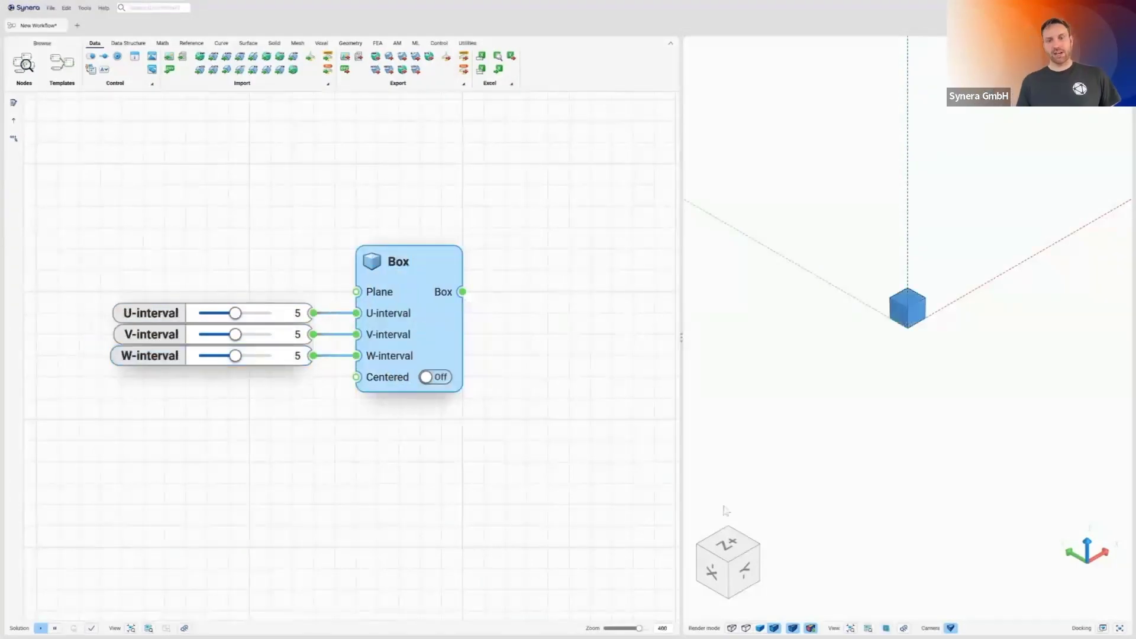
click(851, 628)
mouse_move(235, 313)
mouse_down()
mouse_move(248, 316)
mouse_move(238, 320)
mouse_up()
Step: Connect a Volume node to the Box output and attach a panel to its Volume output
click(512, 436)
right_drag(513, 436, 430, 414)
drag(380, 270, 413, 272)
text(vol)
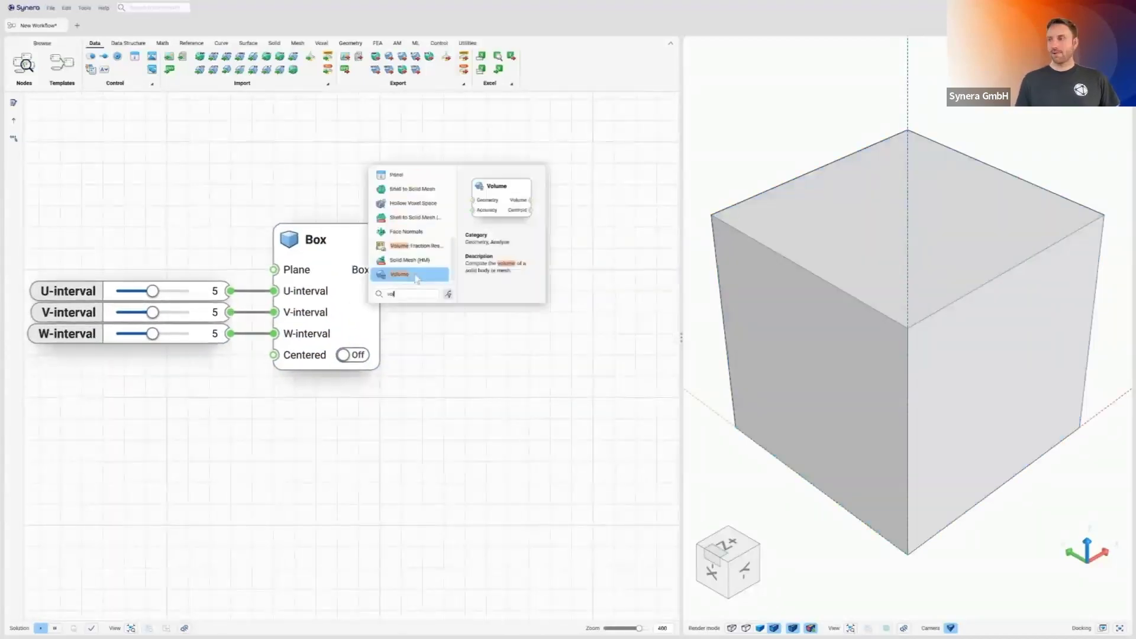
key(Return)
drag(533, 271, 555, 270)
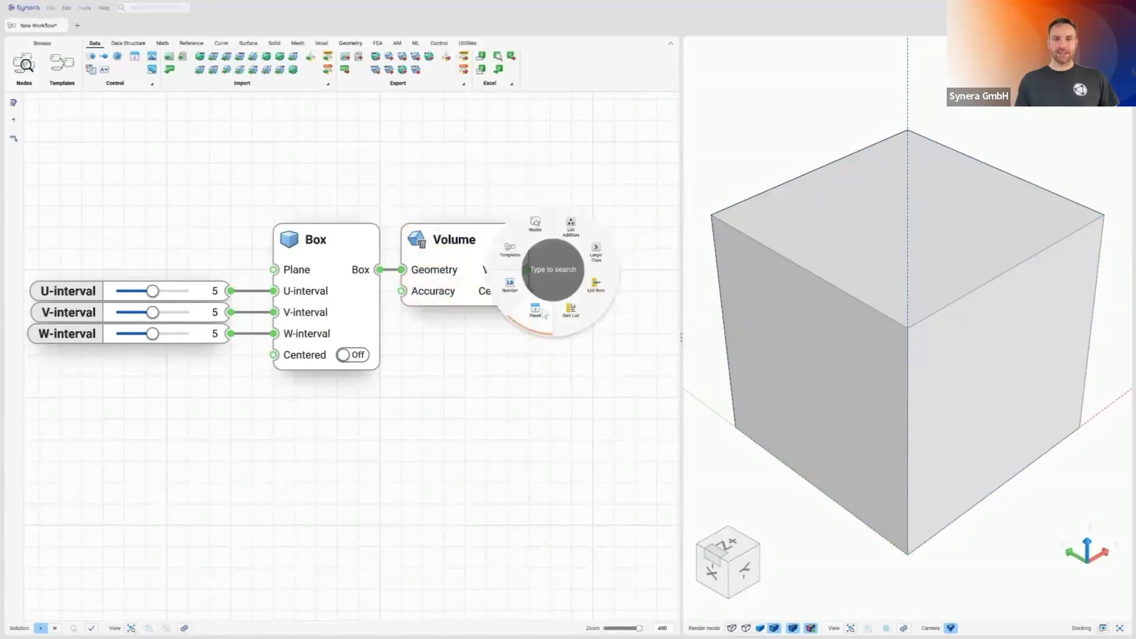
click(598, 259)
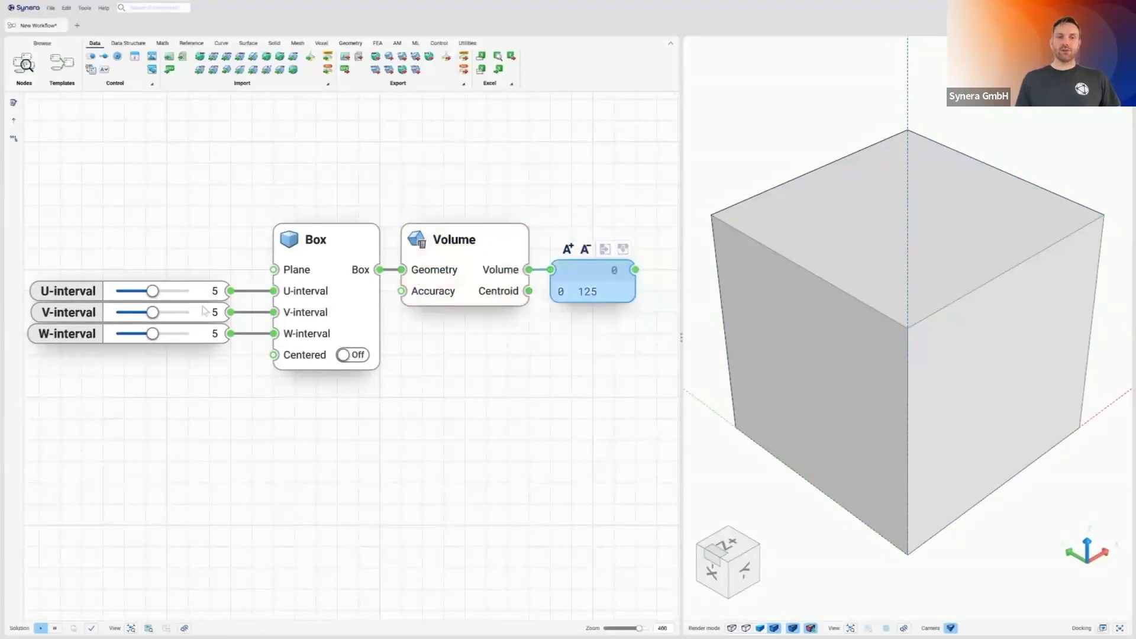
Step: Set the V-interval slider to 3 and the W-interval slider to 6
drag(153, 334, 139, 314)
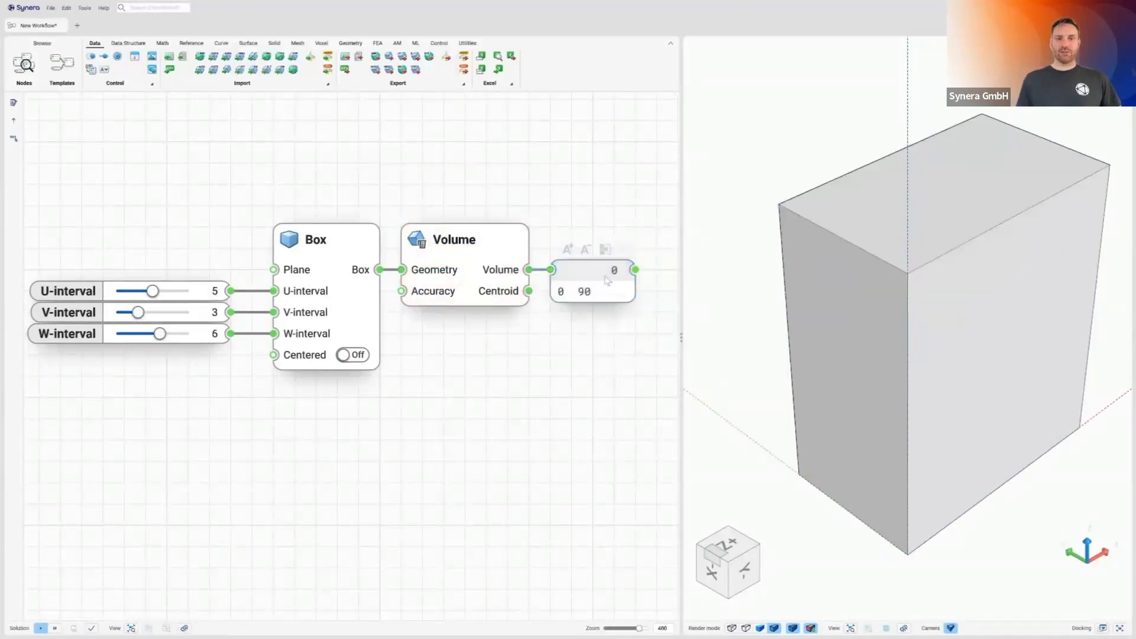
scroll(536, 408, down, 3)
middle_drag(599, 326, 516, 309)
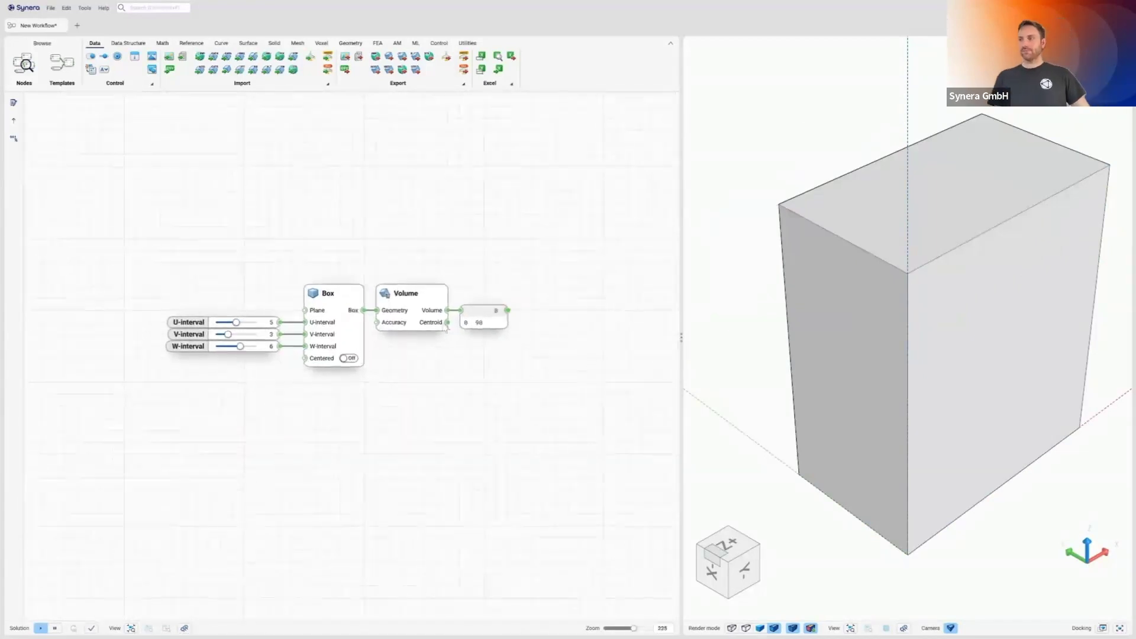
Step: Name the workflow "Box Configurator" and define the U-, V- and W-interval sliders as its inputs
click(13, 104)
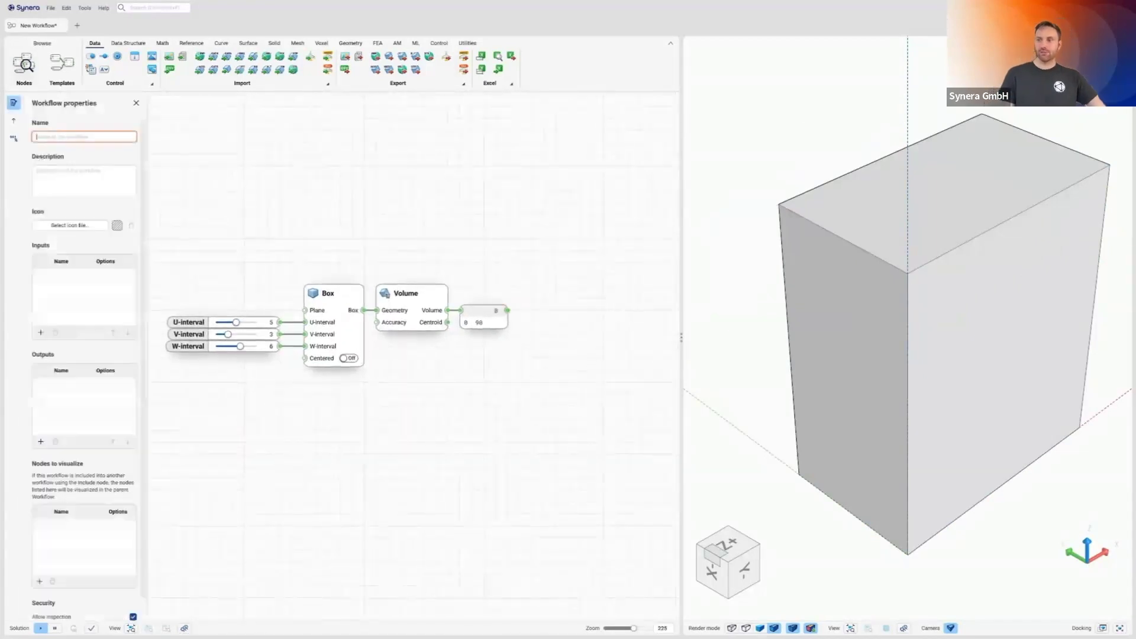
text(Box Configurator)
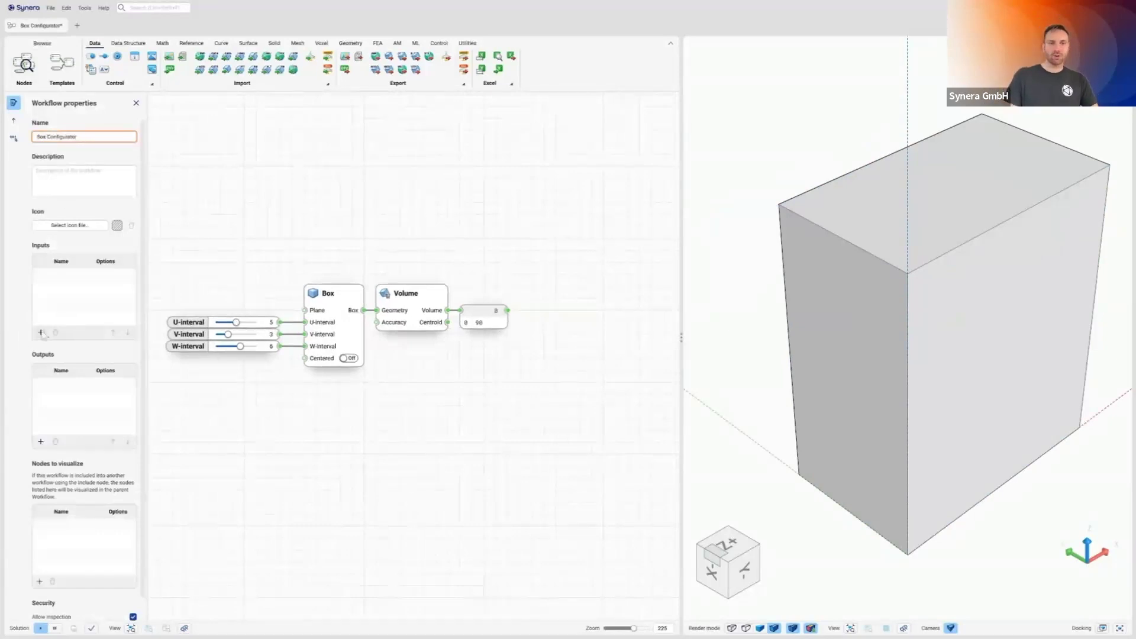
click(40, 333)
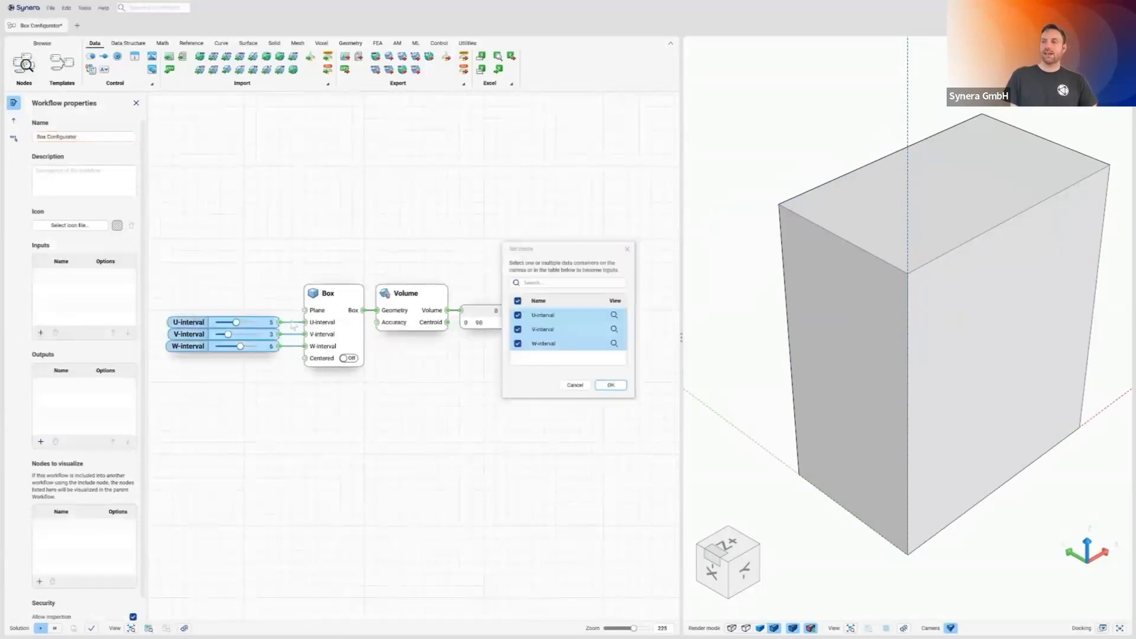
click(610, 385)
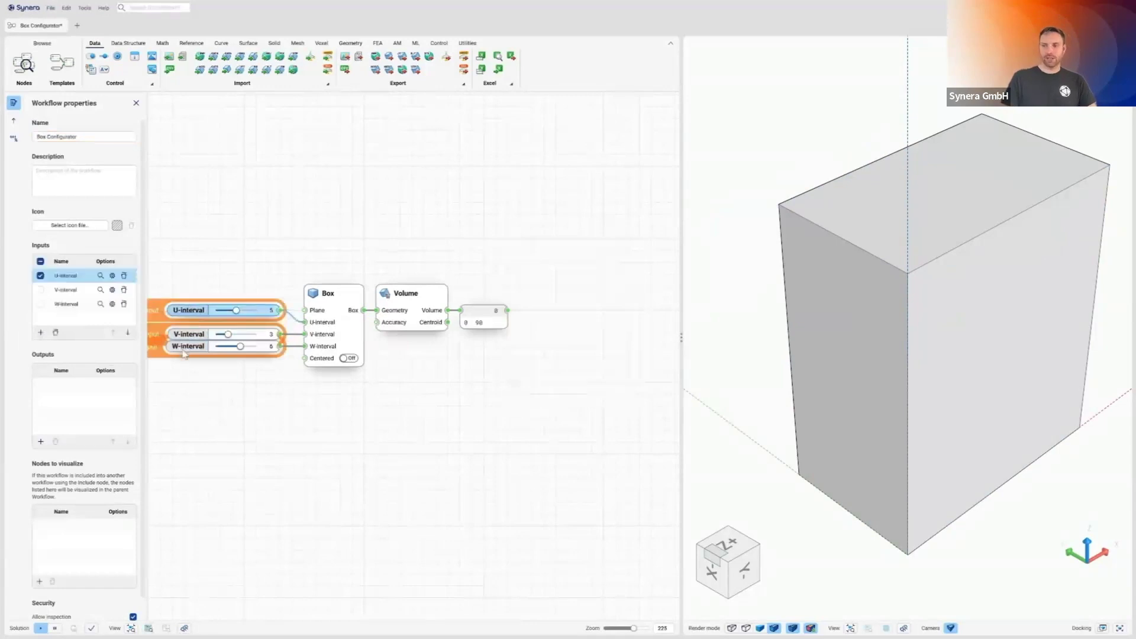
click(381, 416)
Step: Connect a Number container to the volume panel's output, rename it "Volume" and place it close to the panel
right_drag(464, 395, 503, 394)
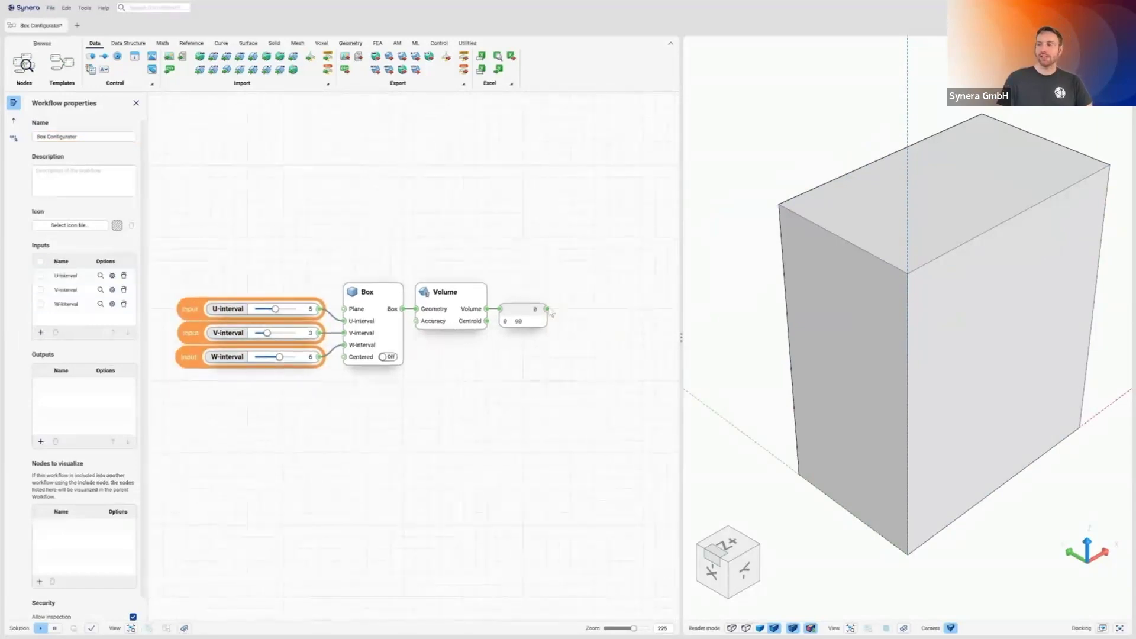
drag(548, 310, 585, 307)
text(num)
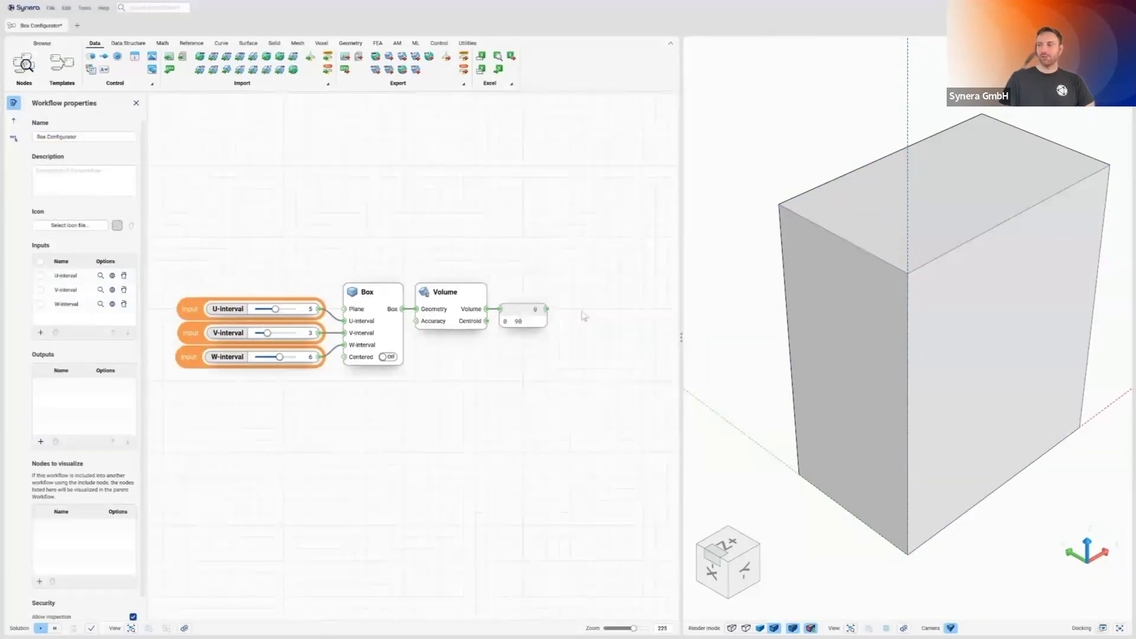
click(592, 301)
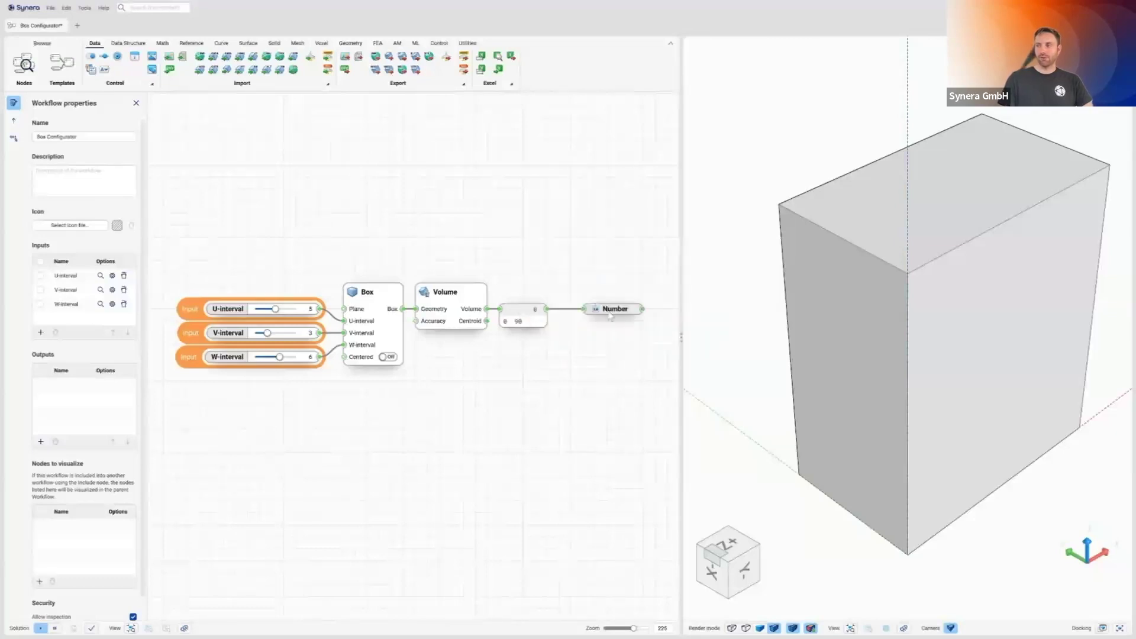
right_click(610, 313)
text(Volume)
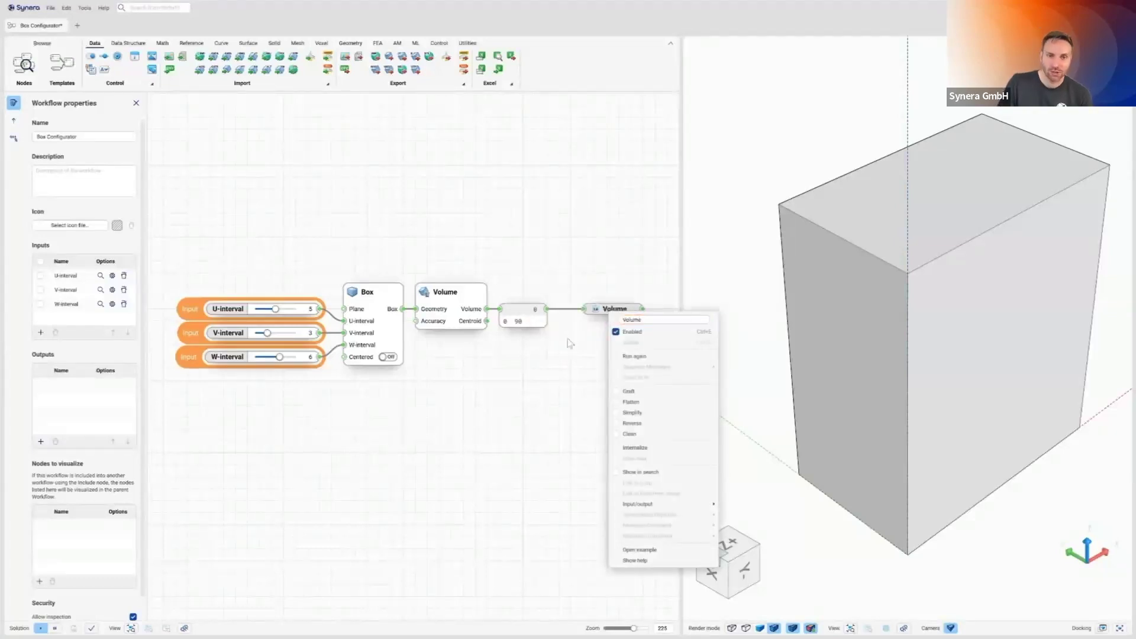
key(Return)
drag(589, 313, 577, 313)
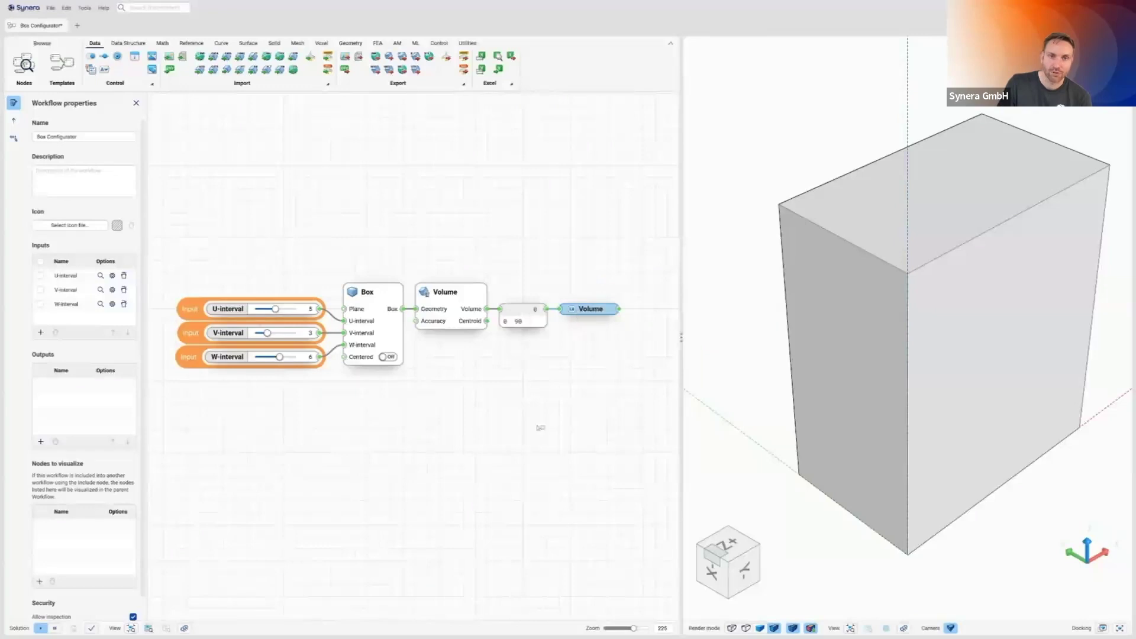
click(540, 432)
Step: Define the Volume container as the workflow output and the Box node as the node to visualize
click(40, 442)
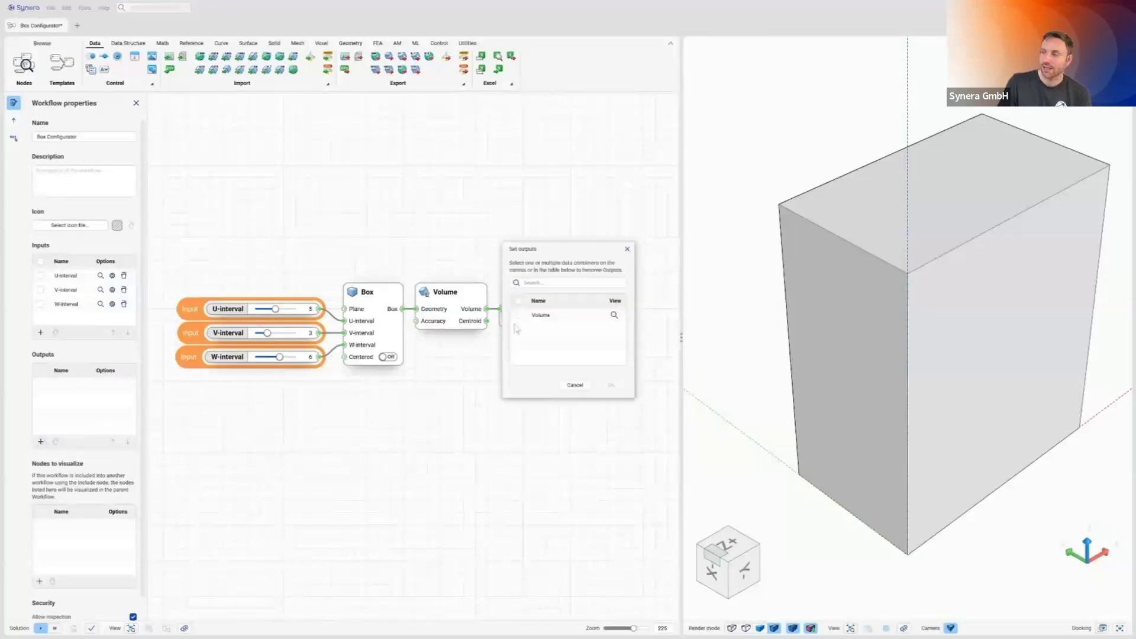
click(519, 315)
click(611, 385)
click(361, 299)
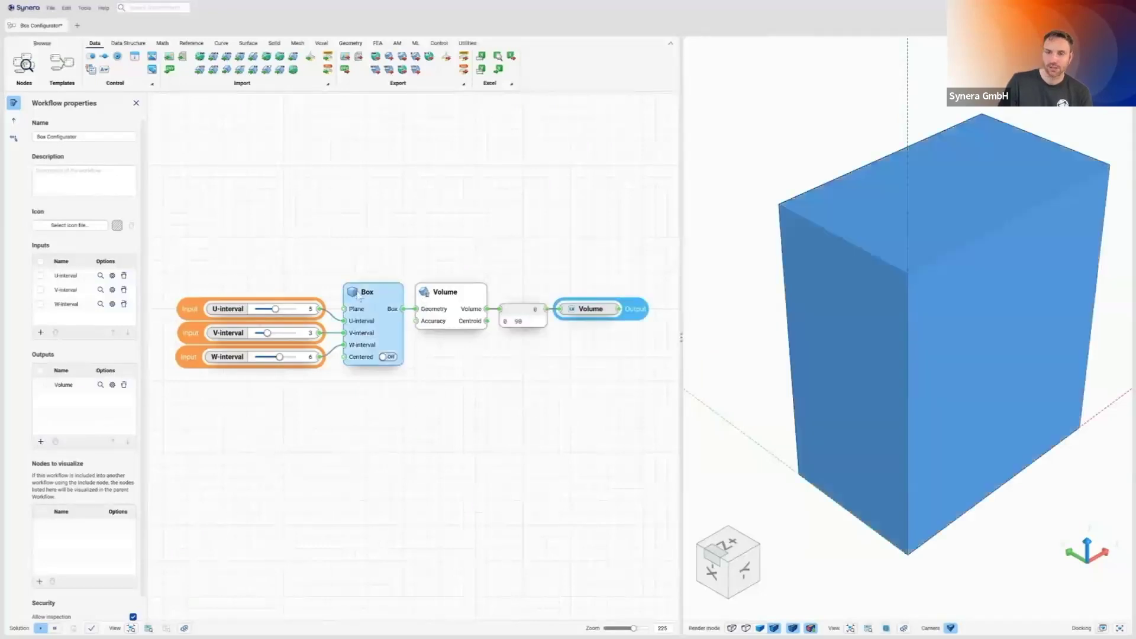
click(39, 582)
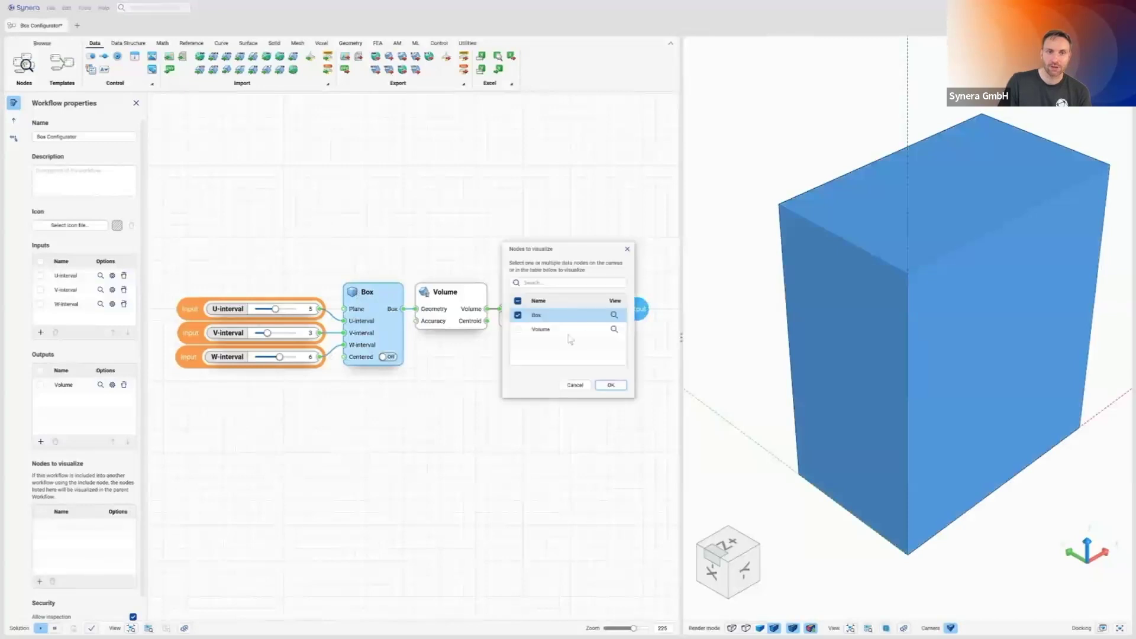
click(611, 385)
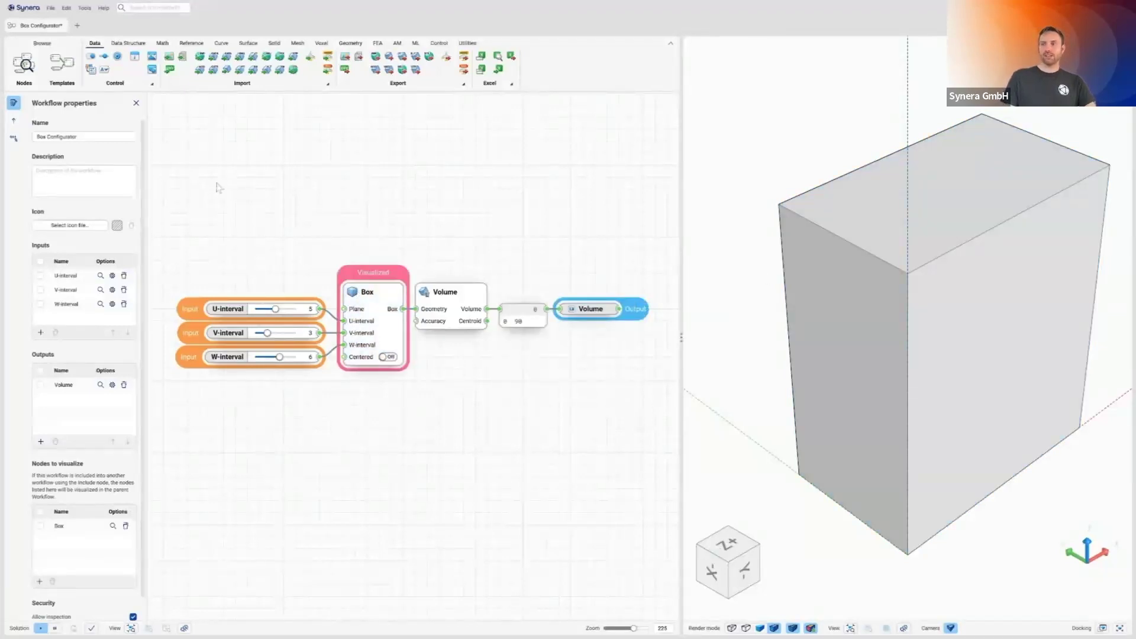
Step: Save the workflow in the Synera Run folder under the file name "BoxWorkf"
key(ctrl+s)
text(Bo)
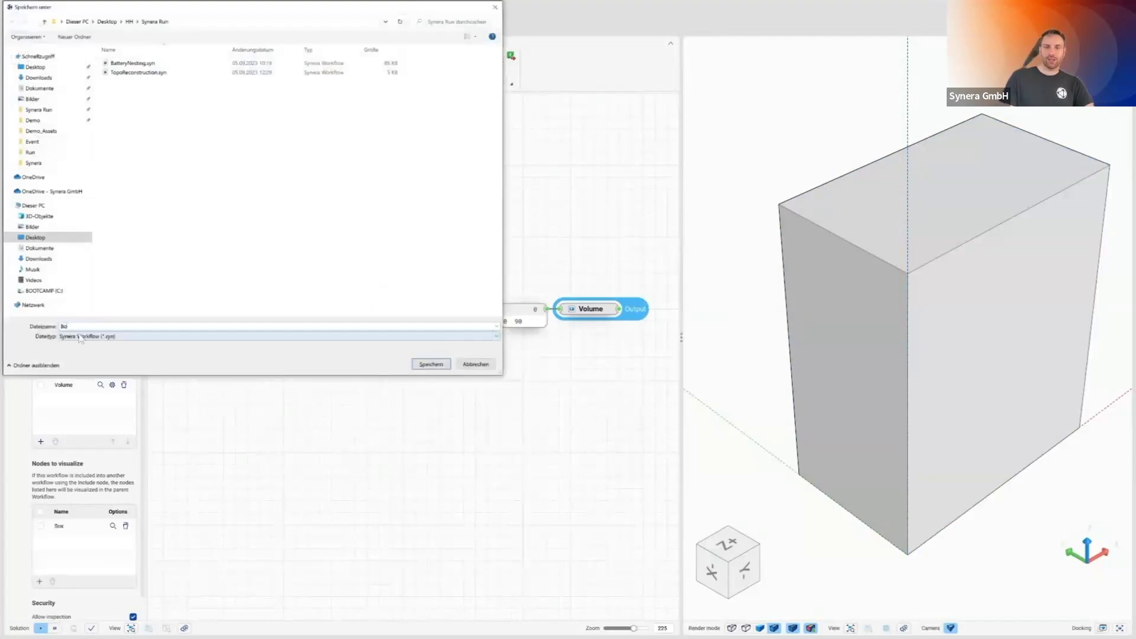
text(xWorkf)
key(Return)
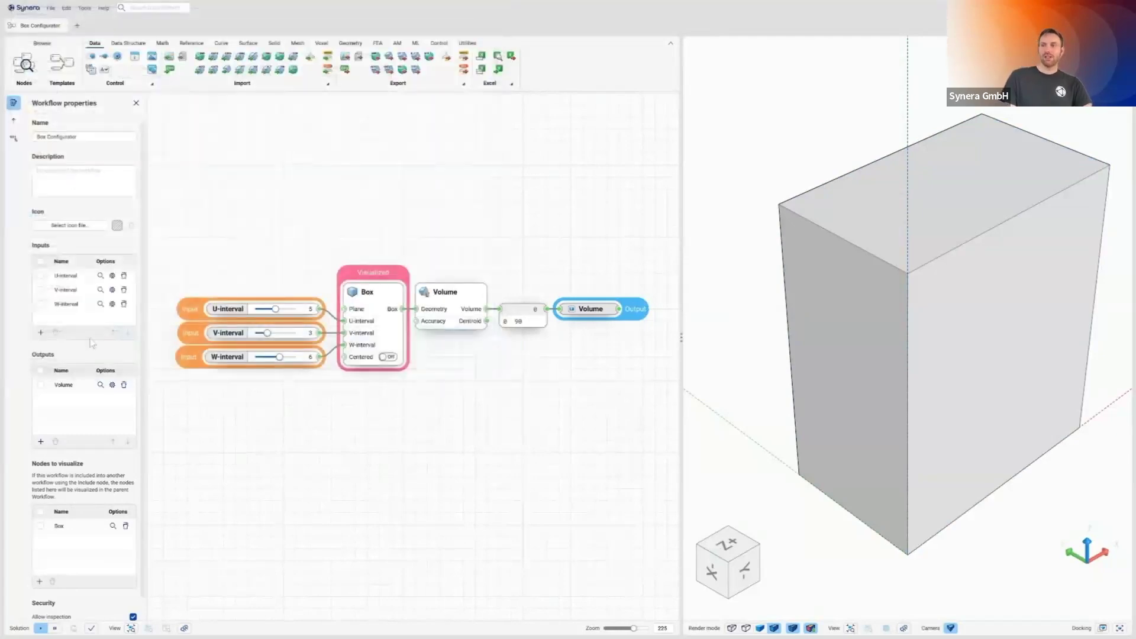
Step: Publish the workflow to Synera Run and open its published web link
click(51, 8)
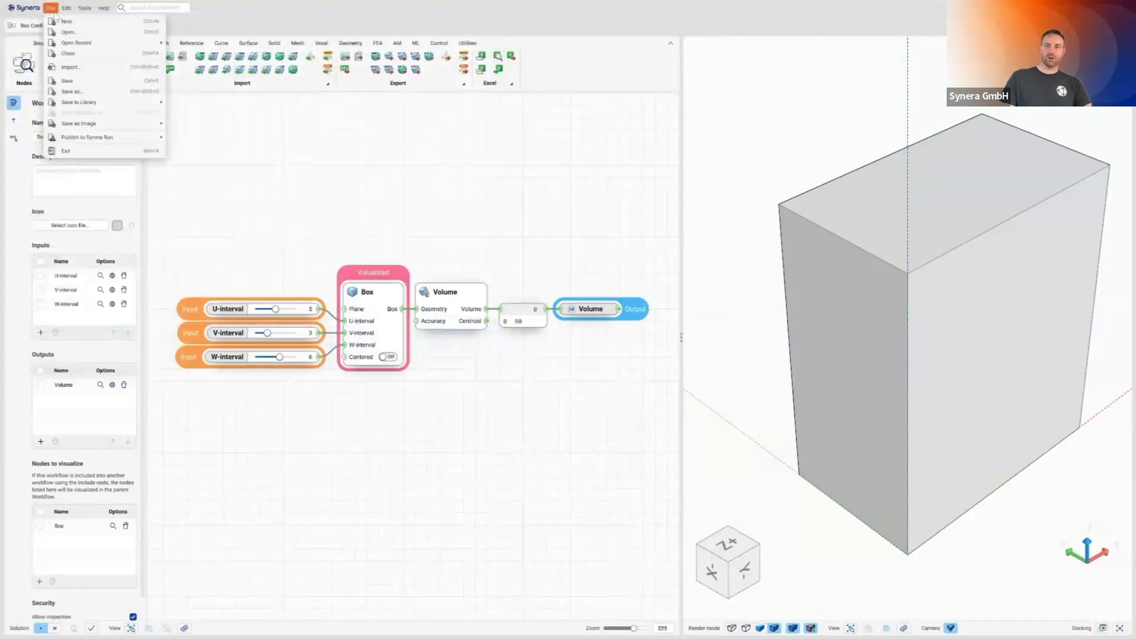
mouse_move(111, 137)
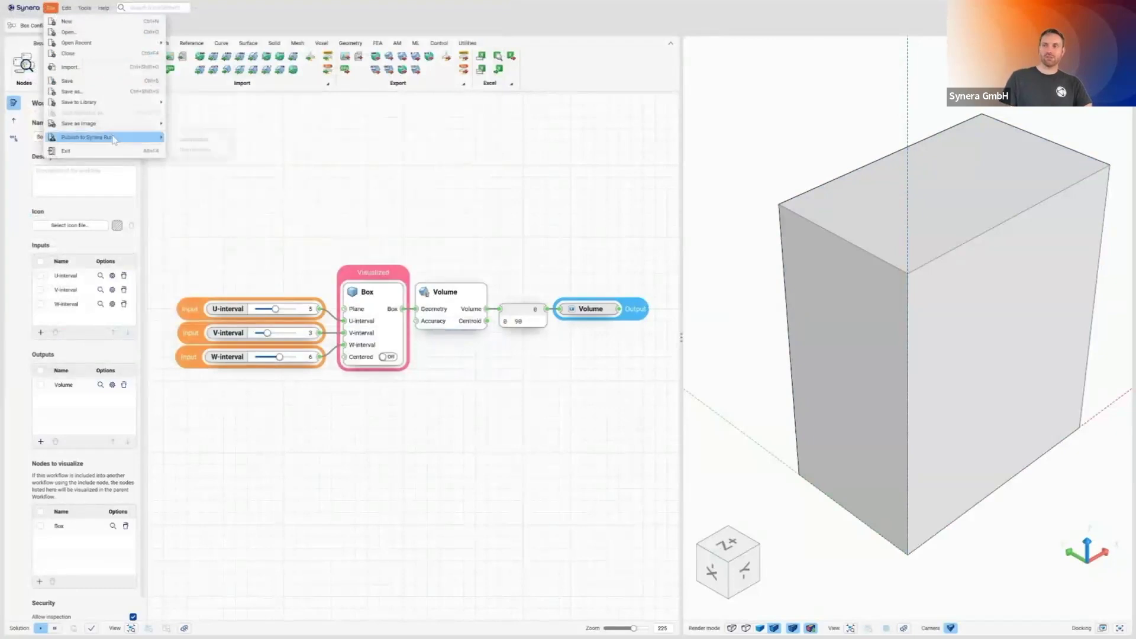
click(198, 149)
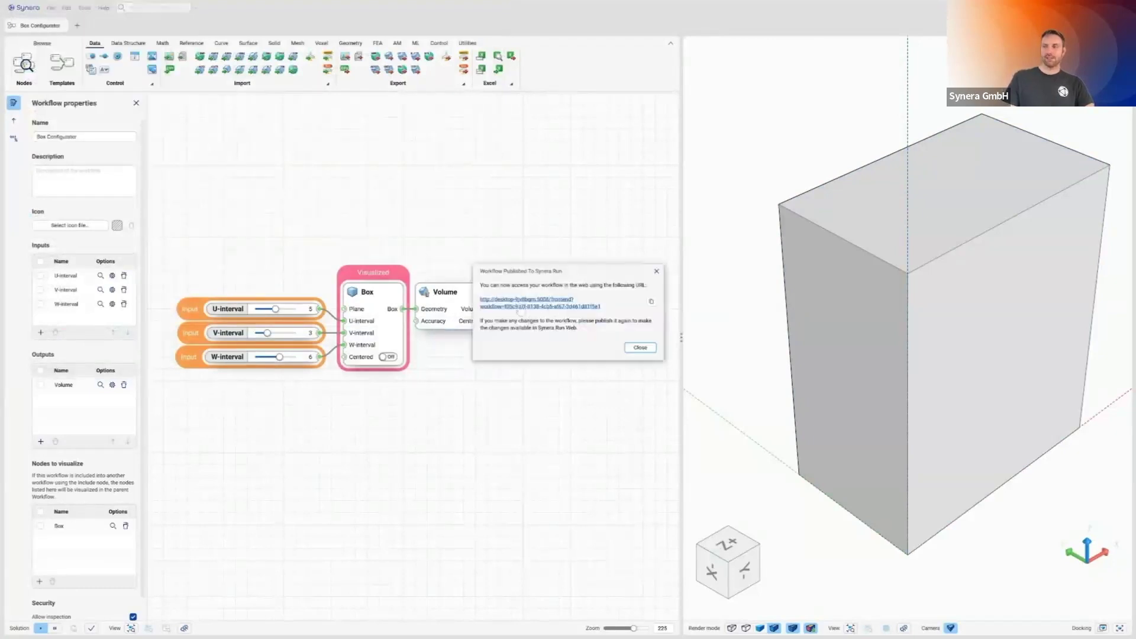
click(533, 307)
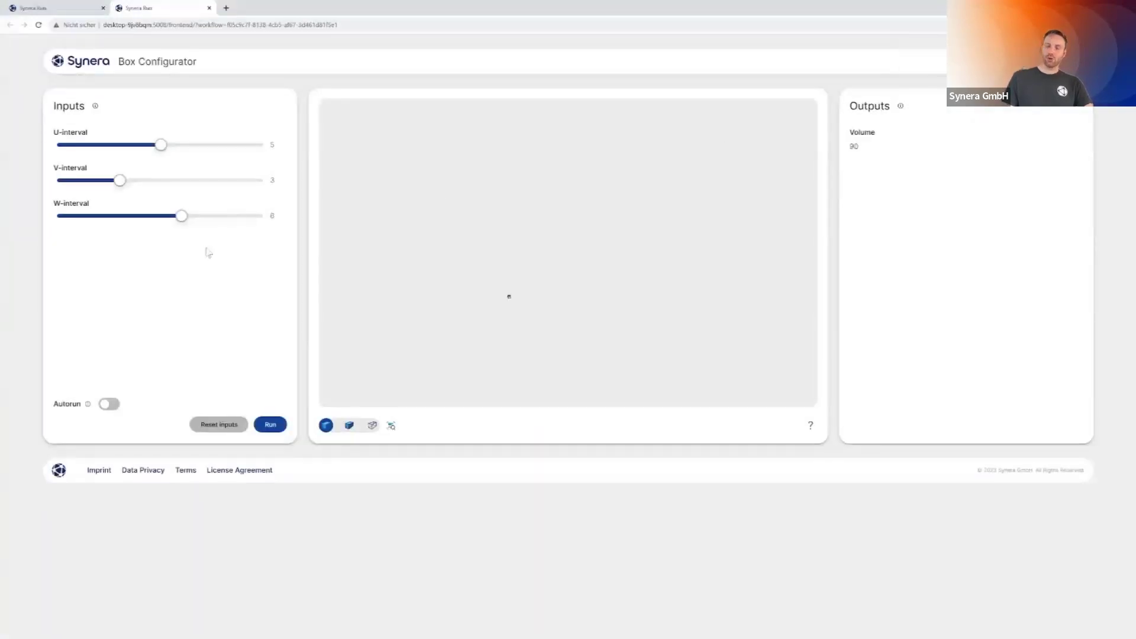
Step: Fit the box in the web viewer, turn on Autorun and try different U-, V- and W-interval values
click(391, 425)
drag(580, 327, 553, 302)
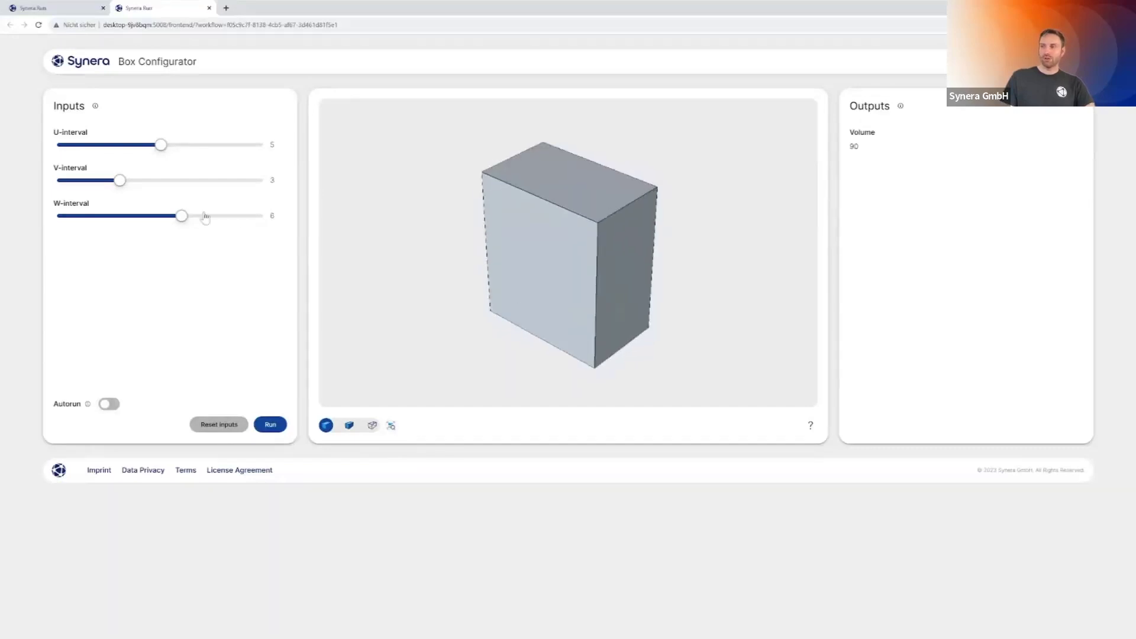
drag(146, 146, 189, 184)
click(108, 404)
drag(189, 223, 83, 181)
drag(119, 145, 243, 144)
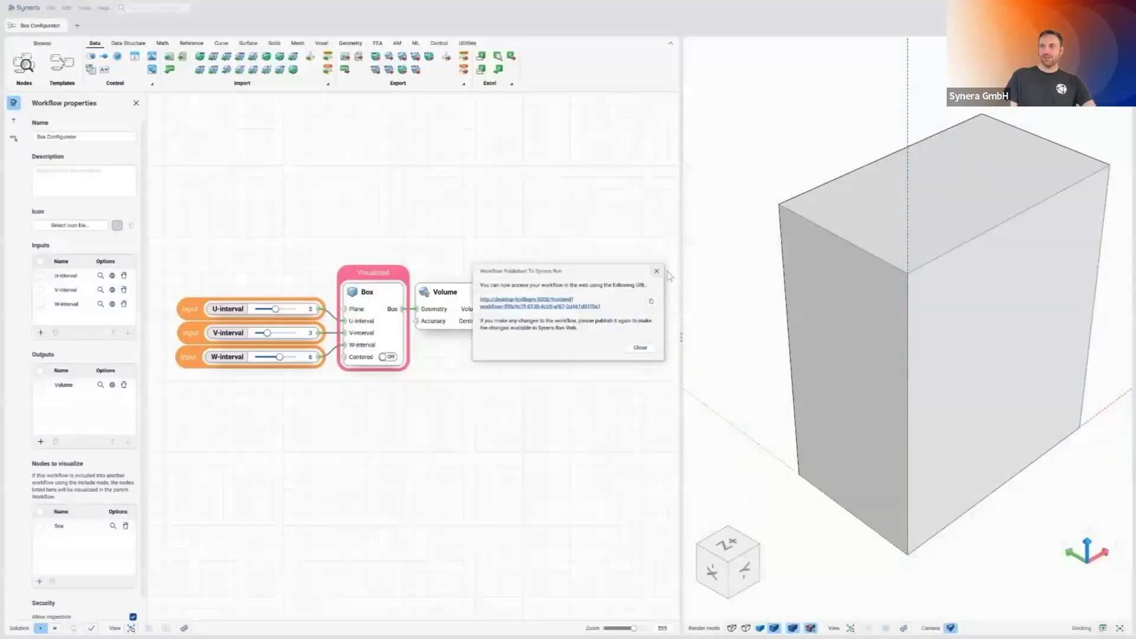
Step: Create a new workflow and insert the "Topo Reconstruction - Quad Remesher" template into it
click(77, 25)
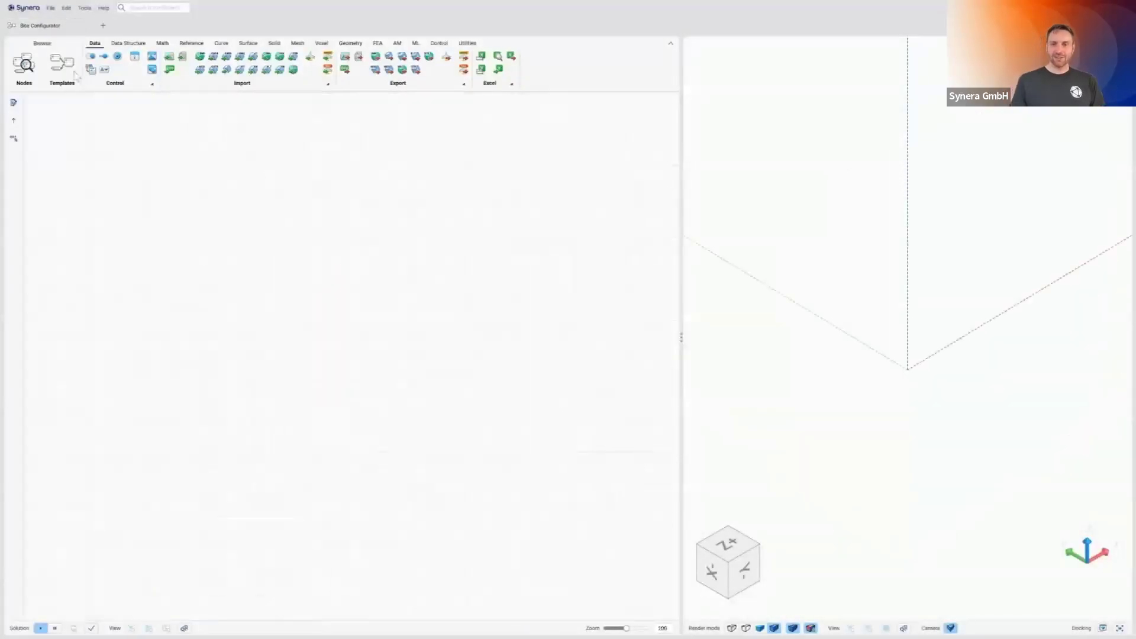
click(66, 74)
text(topo re)
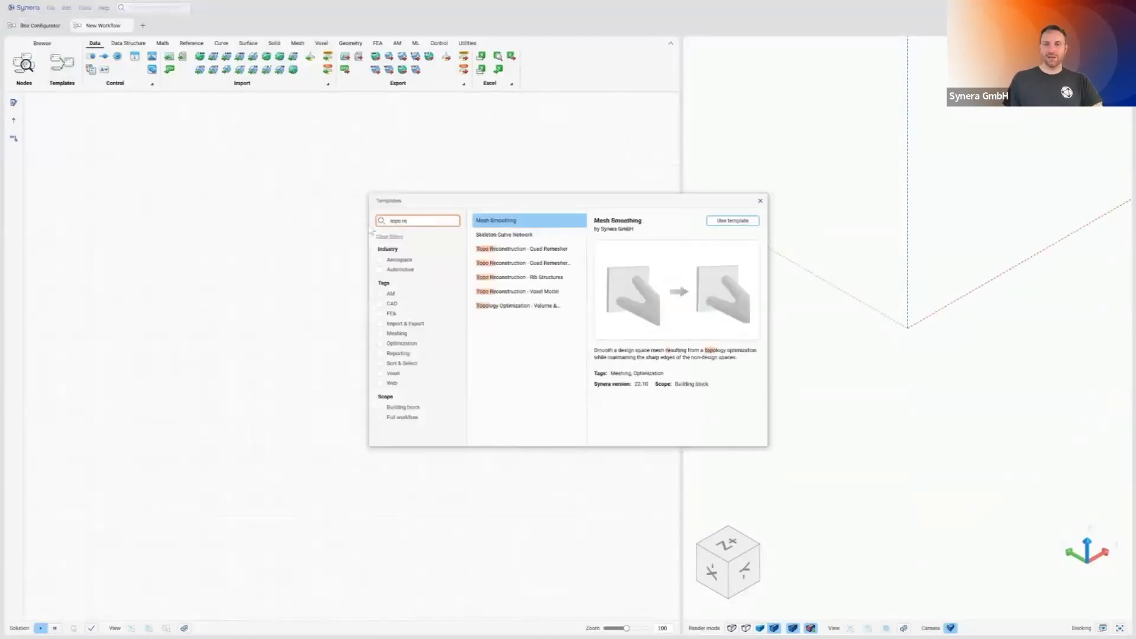
click(521, 249)
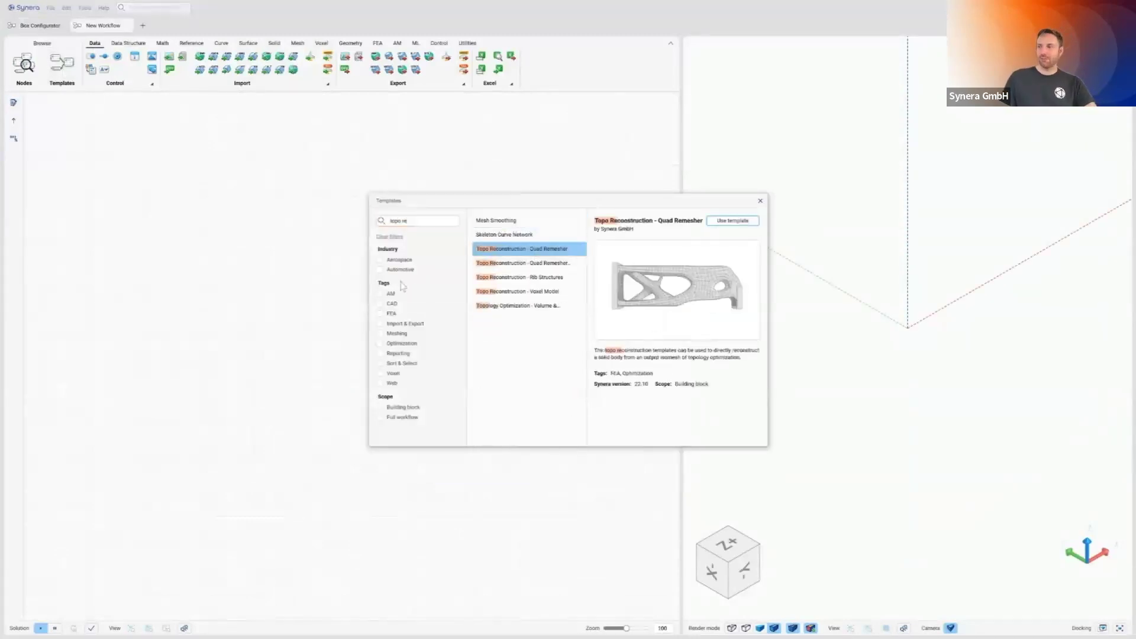
key(Down)
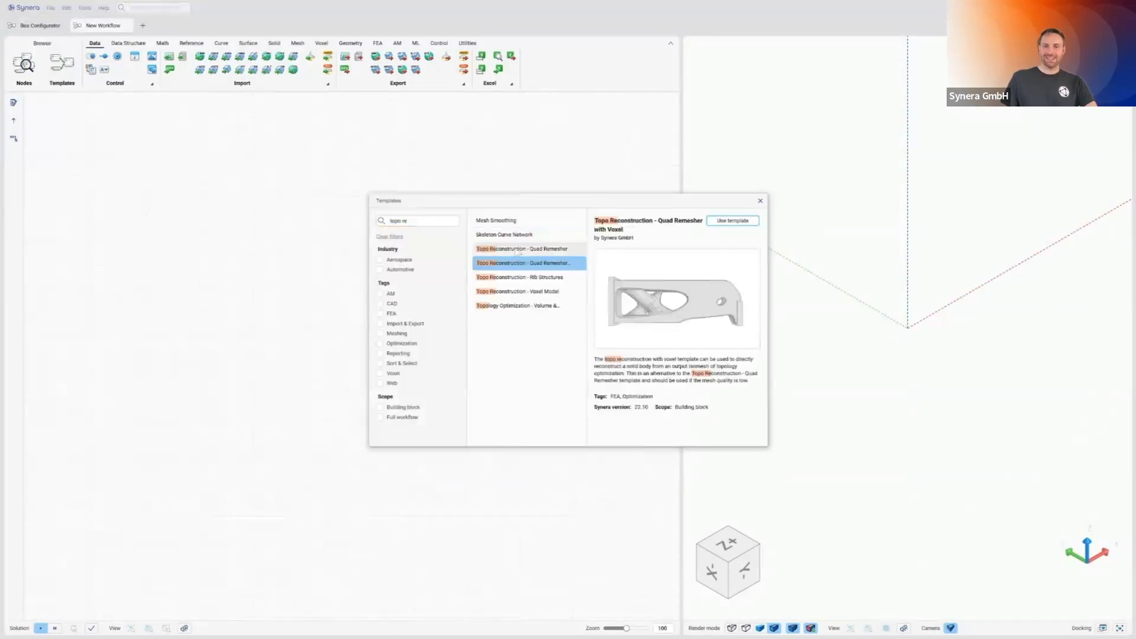
click(519, 251)
click(733, 222)
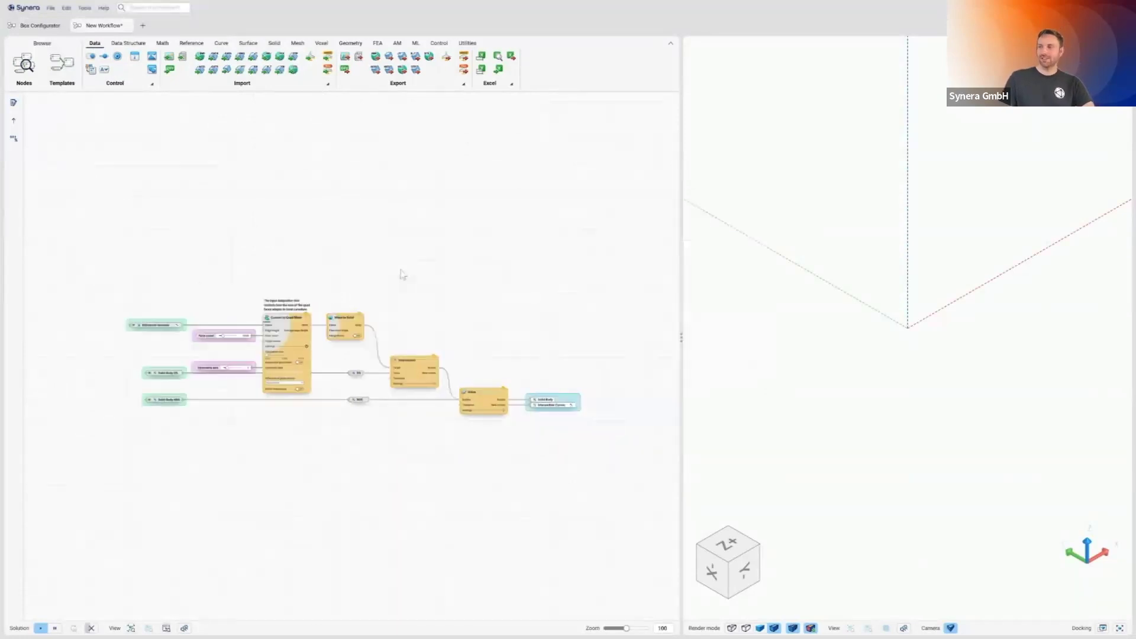
Step: Delete the two solid-body input containers and all nodes downstream of Mesh to Solid, including the output containers
drag(204, 435, 188, 417)
key(Delete)
drag(581, 460, 376, 375)
key(Delete)
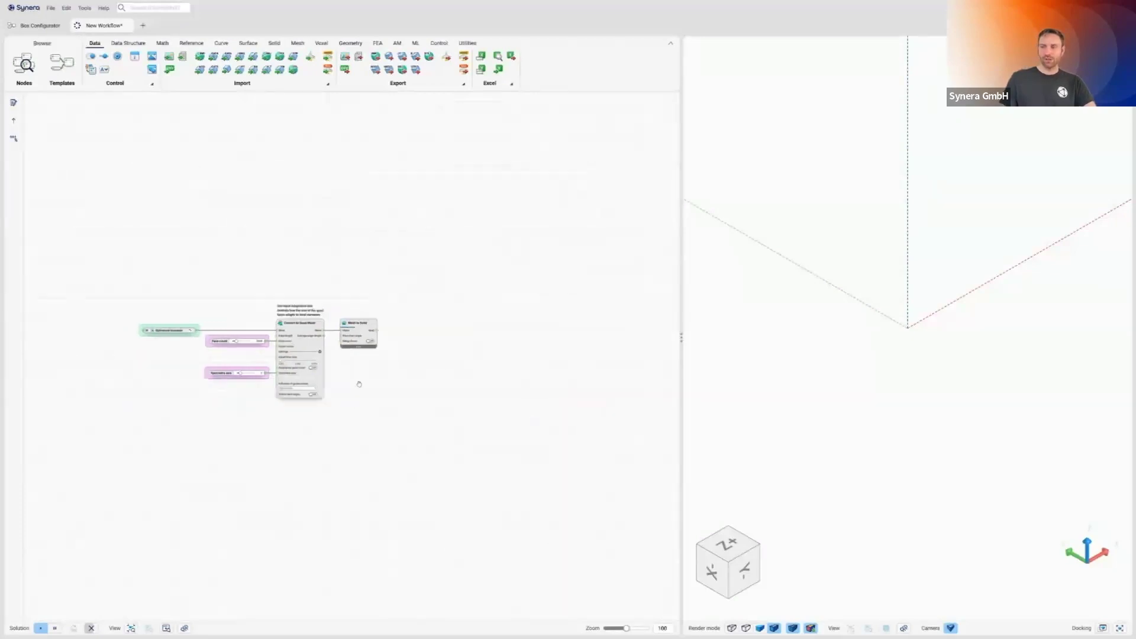
scroll(367, 378, up, 5)
middle_drag(364, 351, 412, 356)
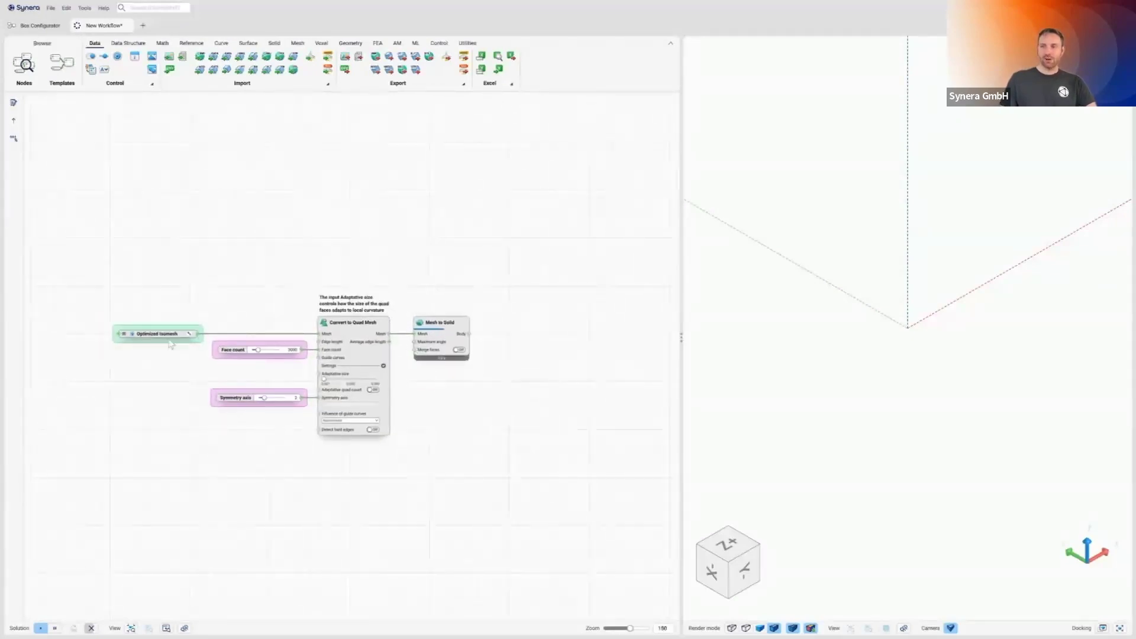
Step: Clear the data of the "Optimized isomesh" container and rename it "Mesh"
right_click(167, 339)
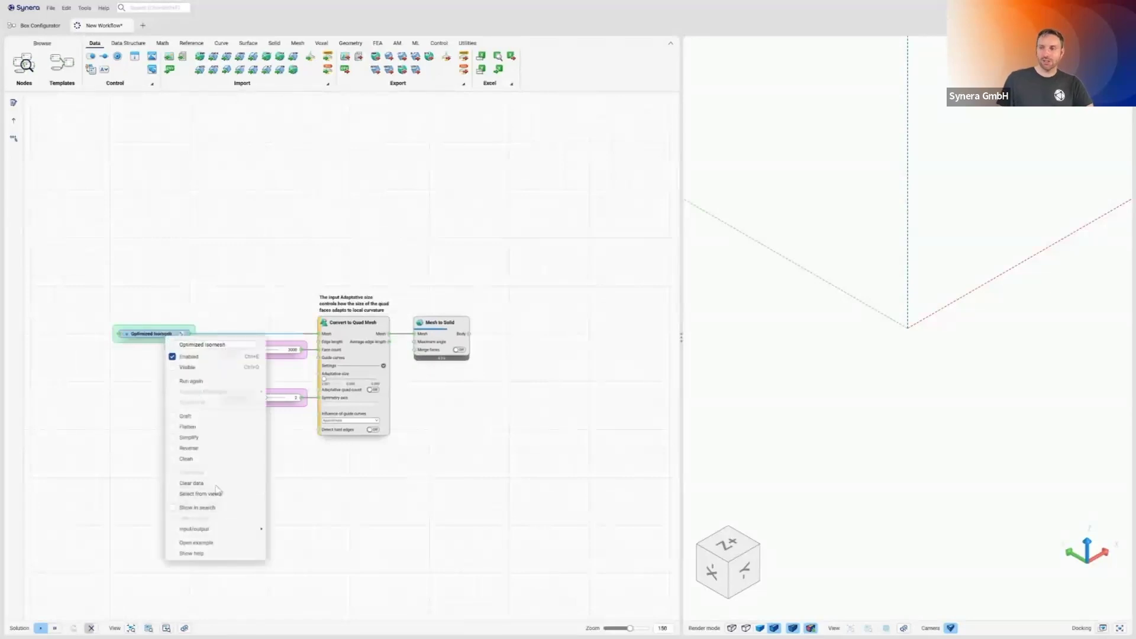
click(216, 484)
right_click(160, 340)
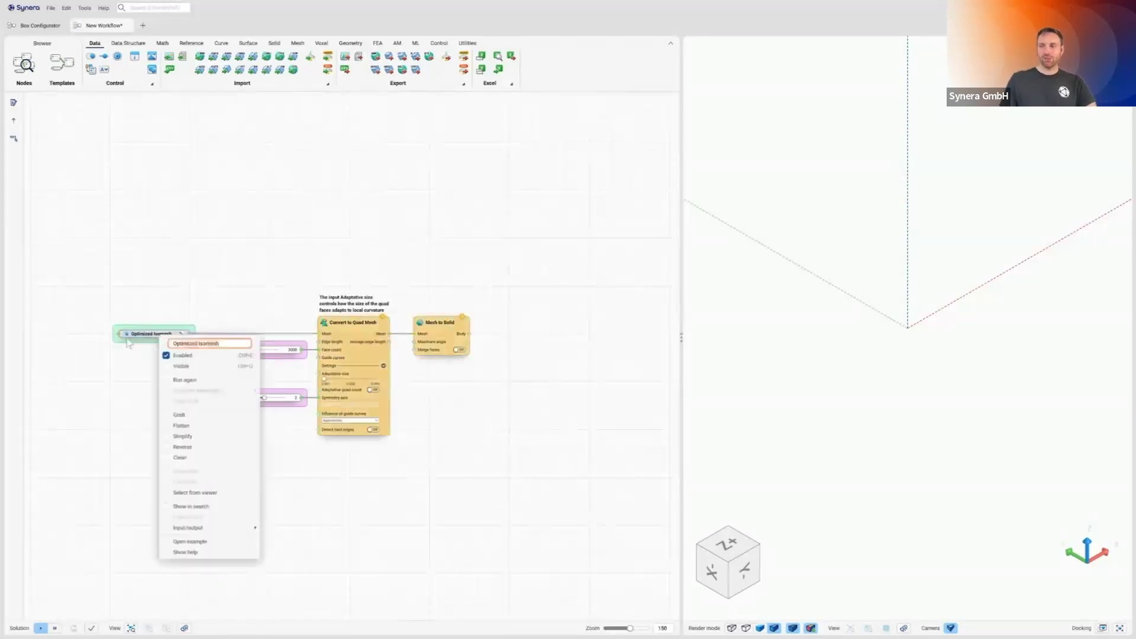
text(Mesh)
key(Return)
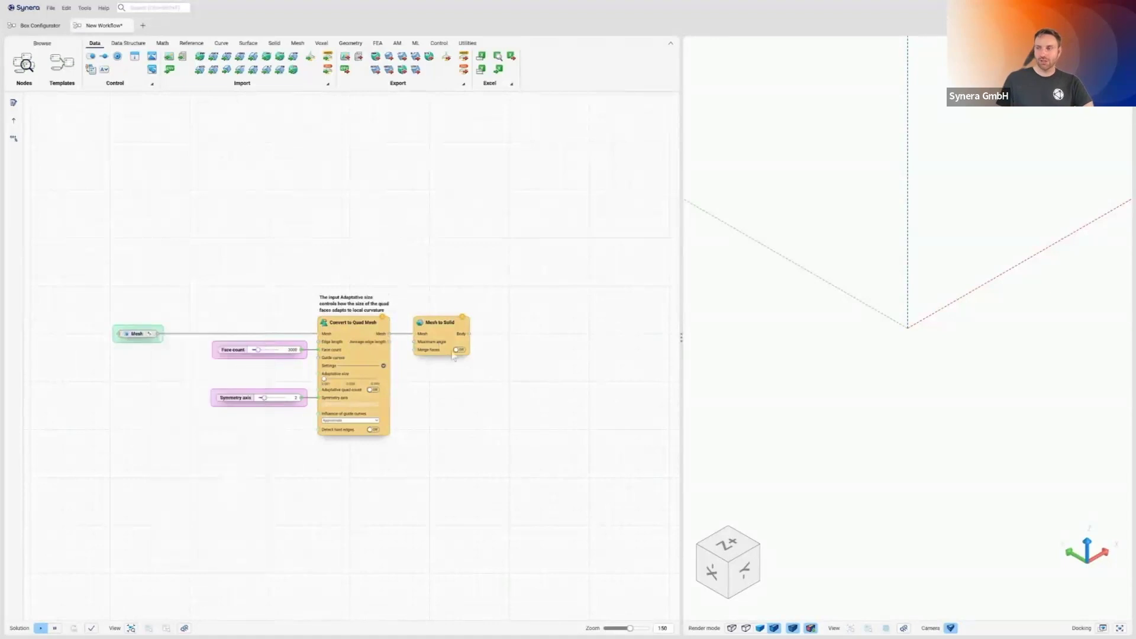
drag(381, 337, 440, 410)
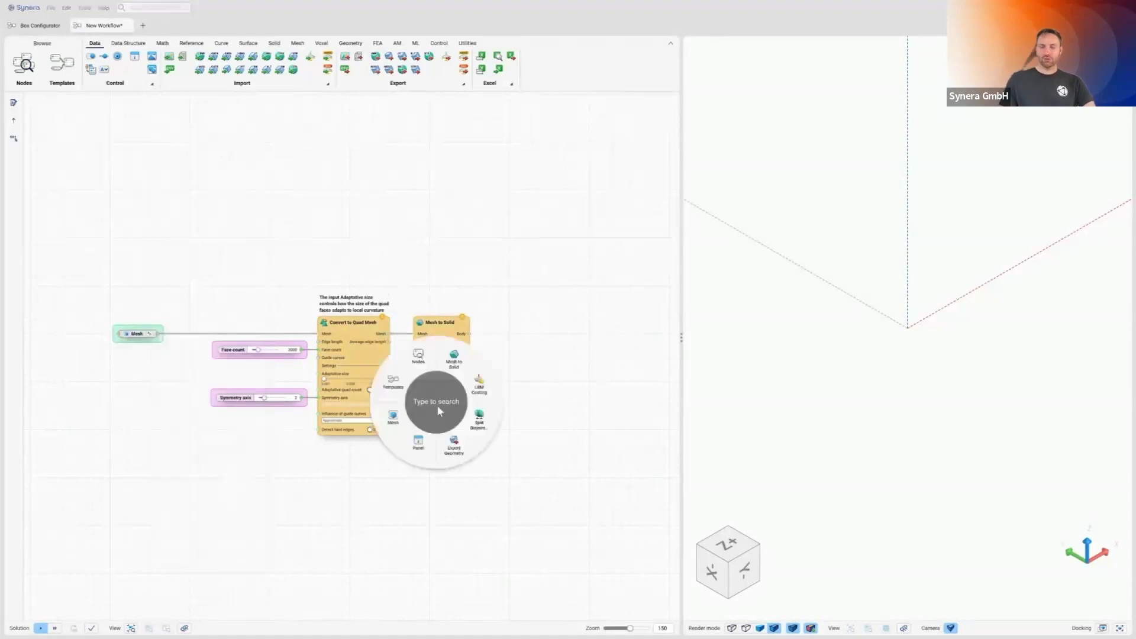
text(obj)
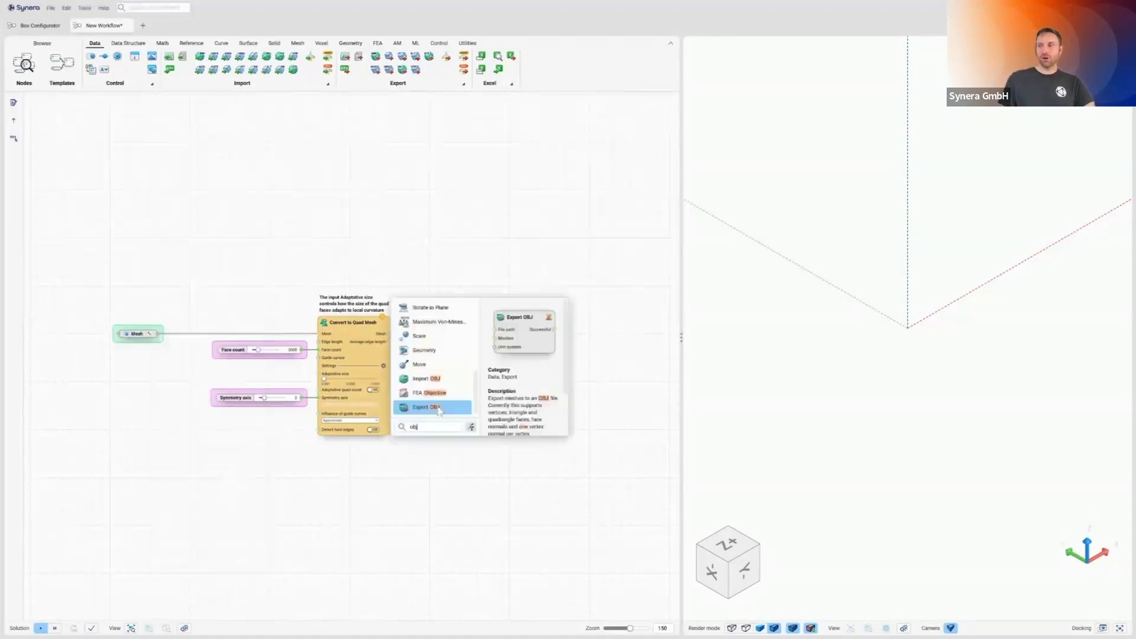
click(438, 407)
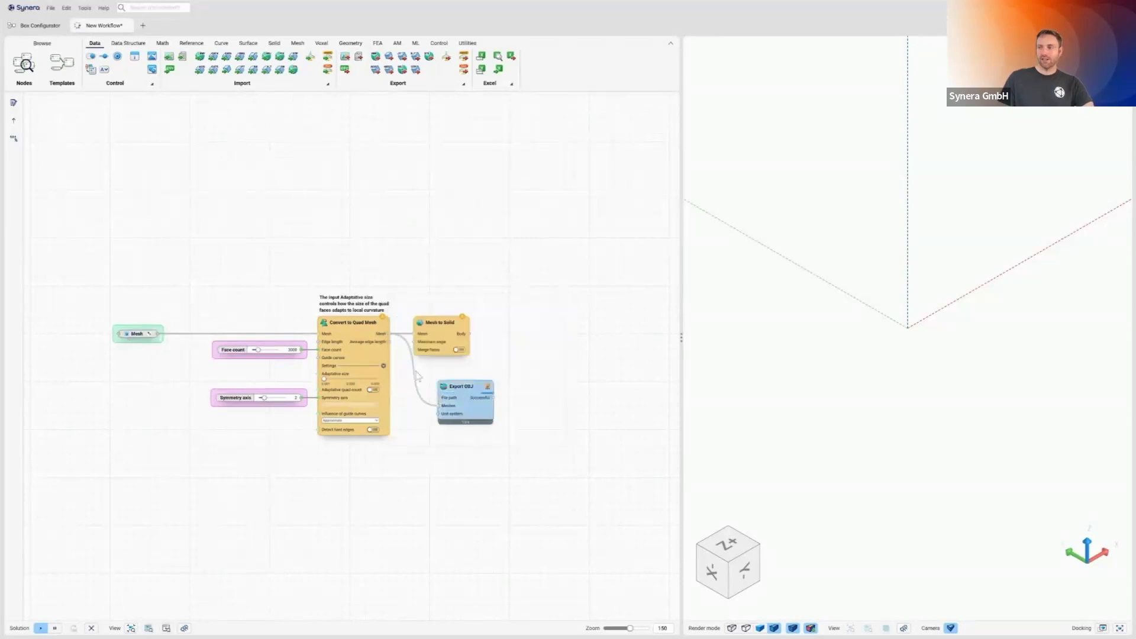
key(ctrl+z)
Step: Connect a new Mesh container to the mesh output of the Convert to Quad Mesh node
drag(389, 334, 454, 404)
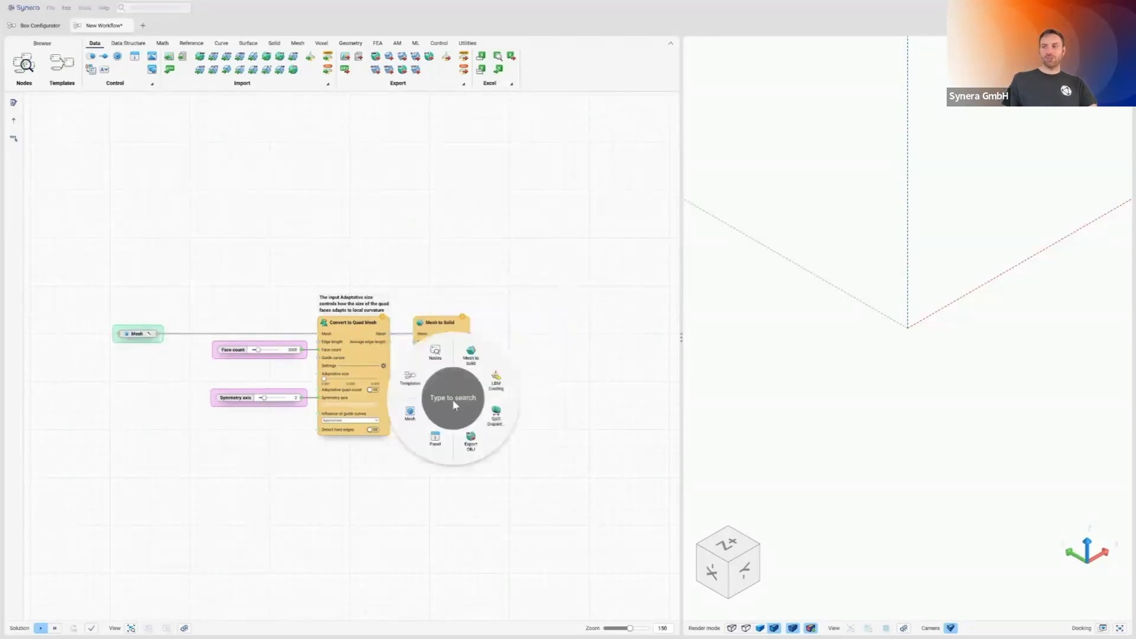
text(mesh)
key(Return)
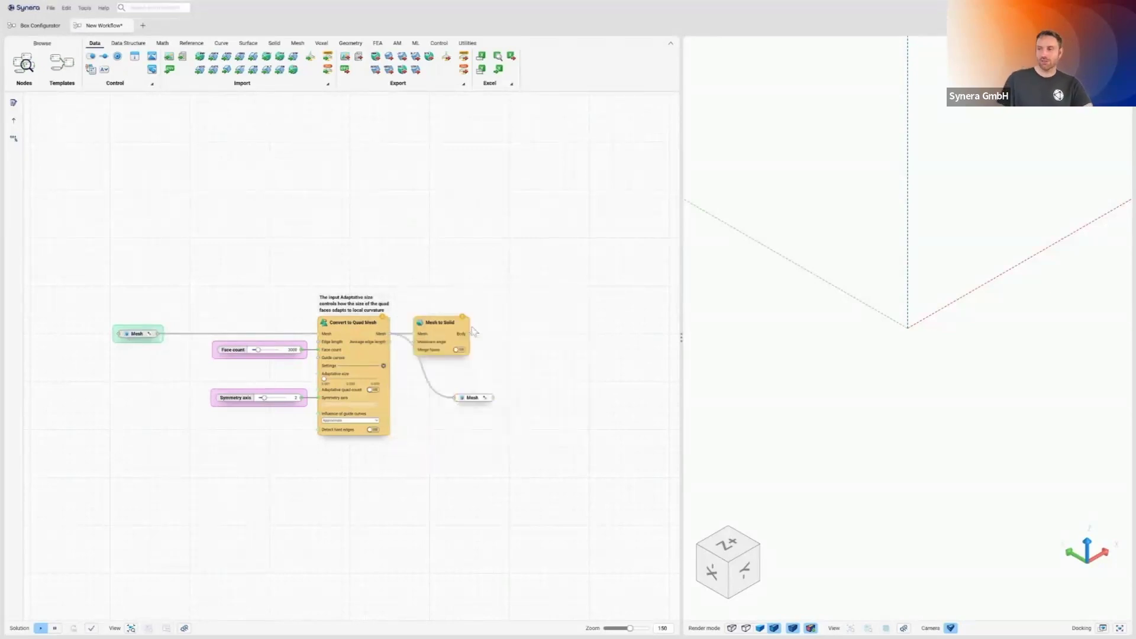
Step: Connect a Solid Body container to the Mesh to Solid output, turn on Merge faces, and align the Mesh container below it
drag(492, 340, 496, 335)
click(518, 279)
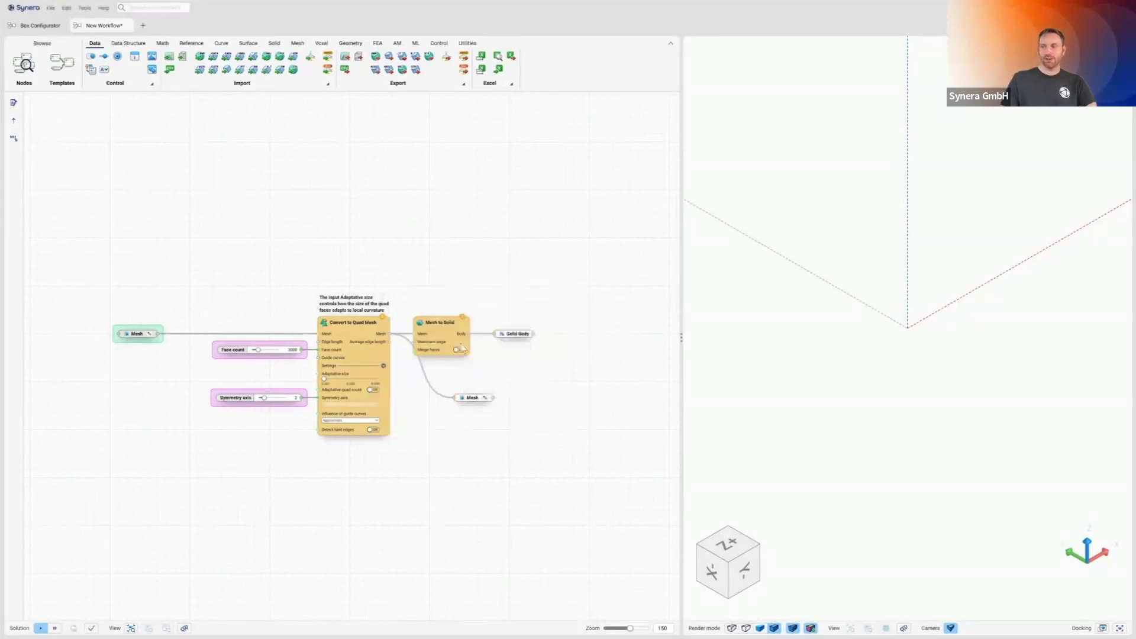
click(459, 350)
drag(470, 398, 511, 397)
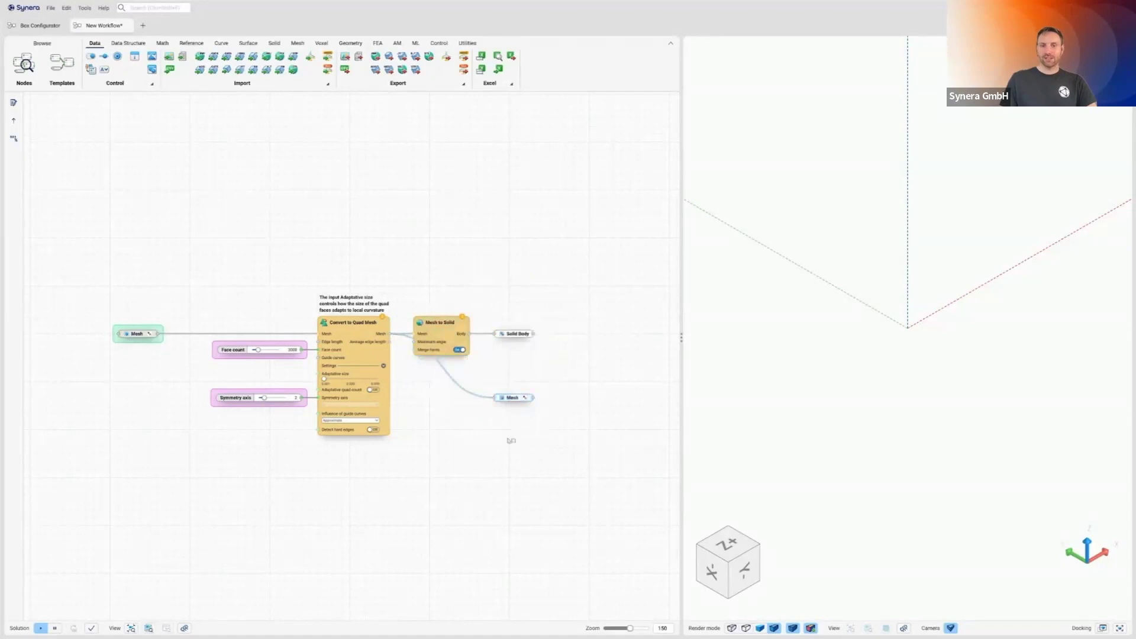
Step: Name the workflow "Topo Reconstruction" in its workflow properties
click(13, 103)
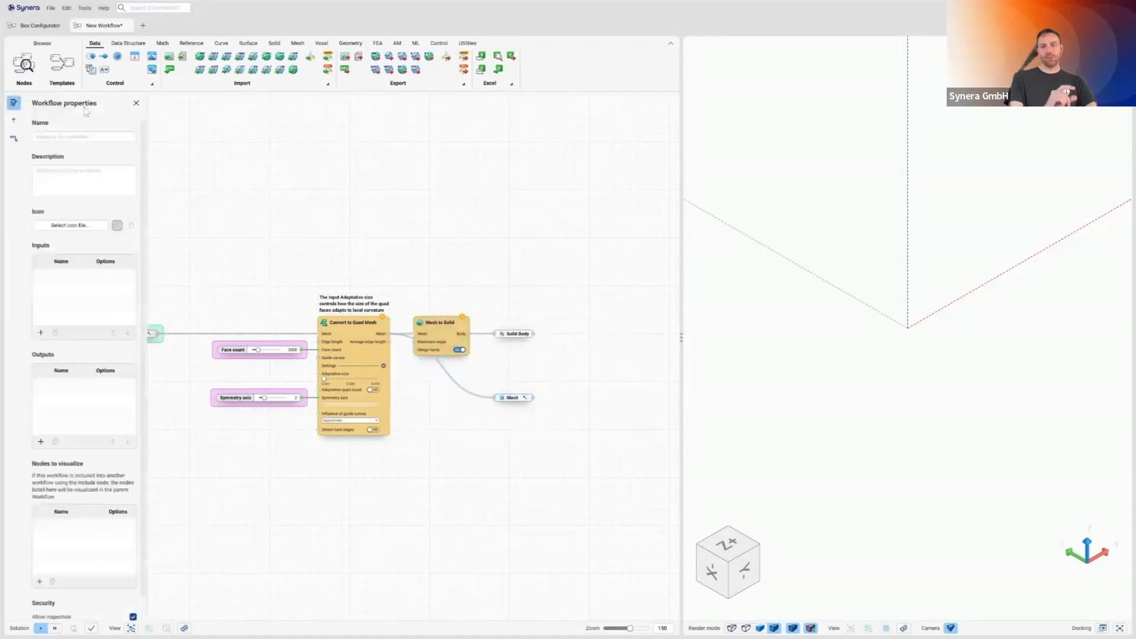
click(85, 137)
text(Topo Reconstruction)
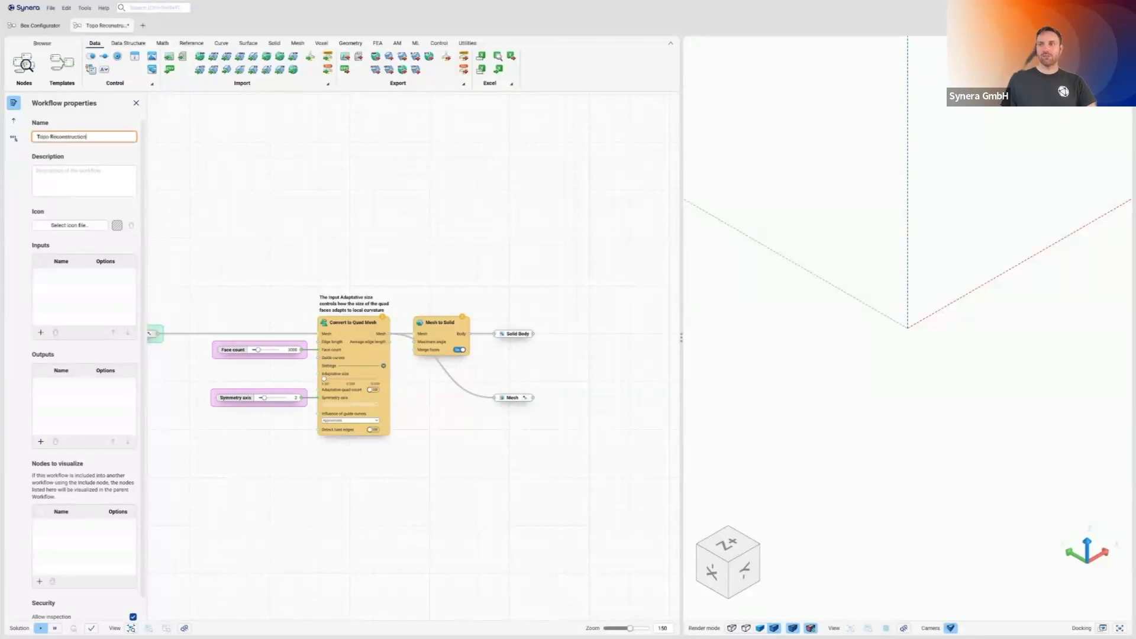
click(203, 228)
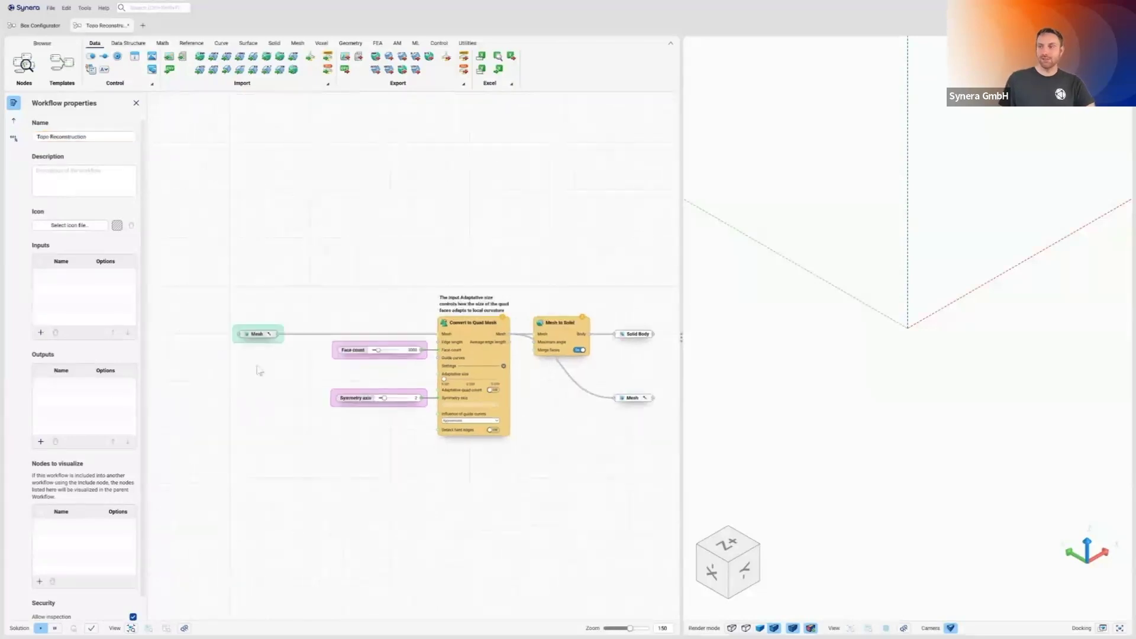
Step: Define the first Mesh container as the workflow input and the Solid Body and second Mesh containers as outputs
drag(294, 380, 153, 342)
click(40, 332)
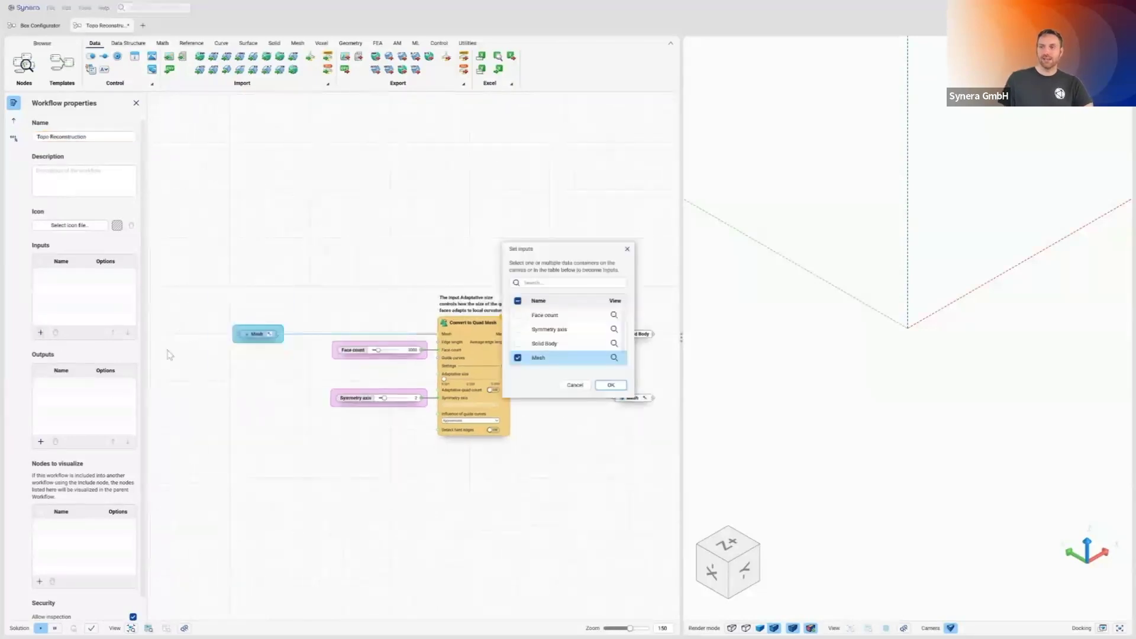
click(611, 385)
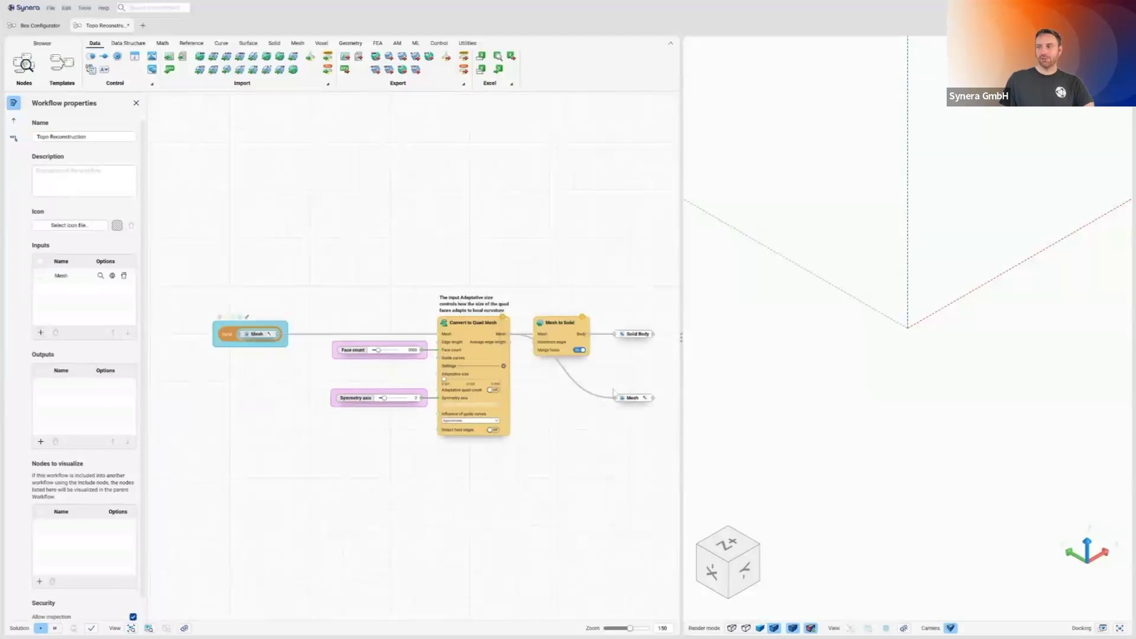
click(41, 442)
click(611, 385)
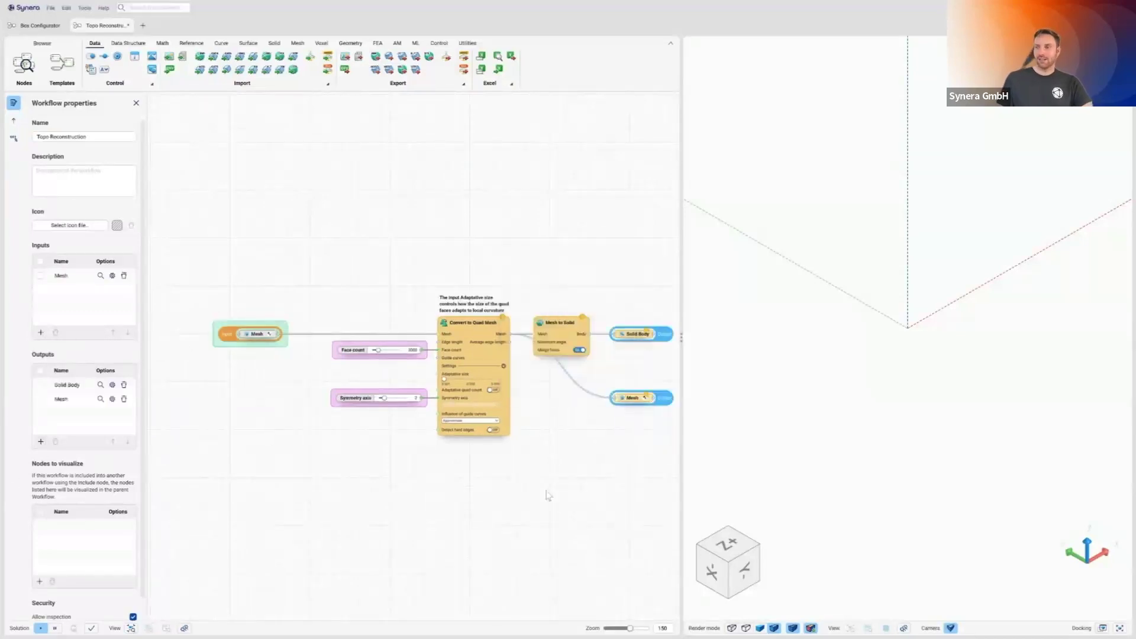
Step: Import Aerospace_Topo.stl from the Synera Run folder onto the canvas as an Import STL node
key(alt+Tab)
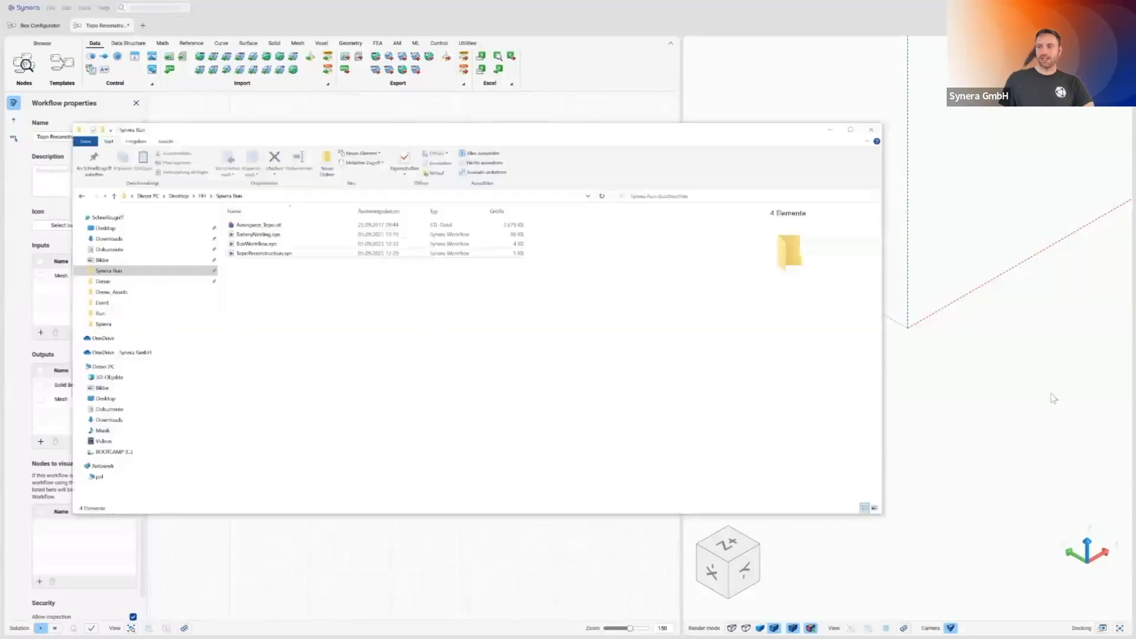
drag(312, 140, 485, 257)
click(426, 347)
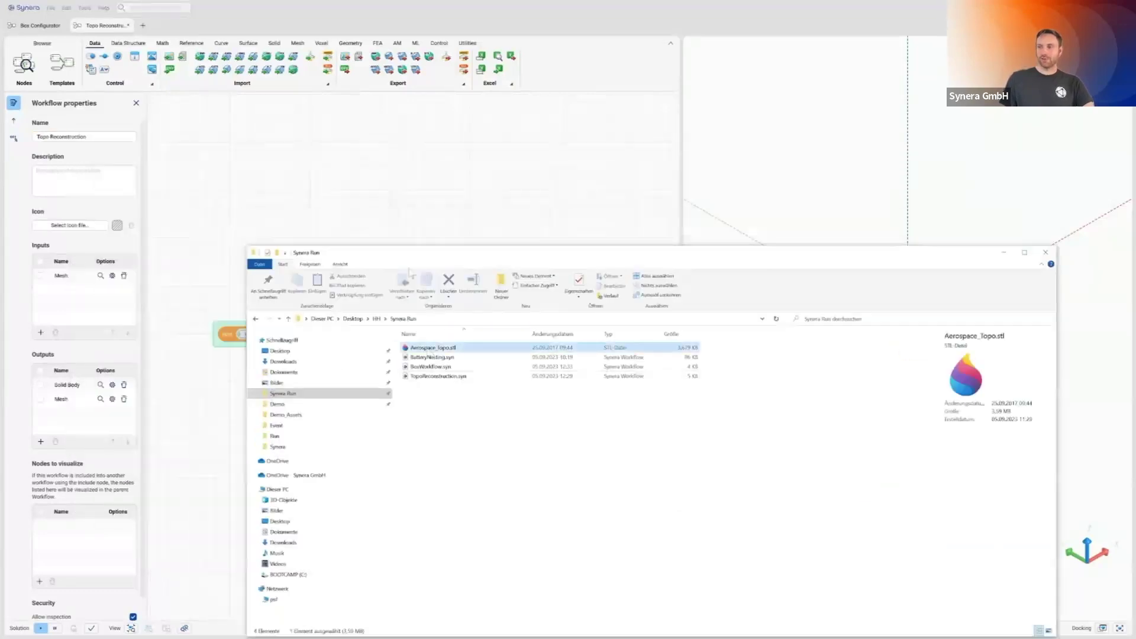
drag(426, 347, 393, 189)
click(468, 220)
mouse_move(794, 245)
middle_down()
mouse_move(954, 208)
mouse_move(831, 326)
mouse_move(879, 377)
middle_up()
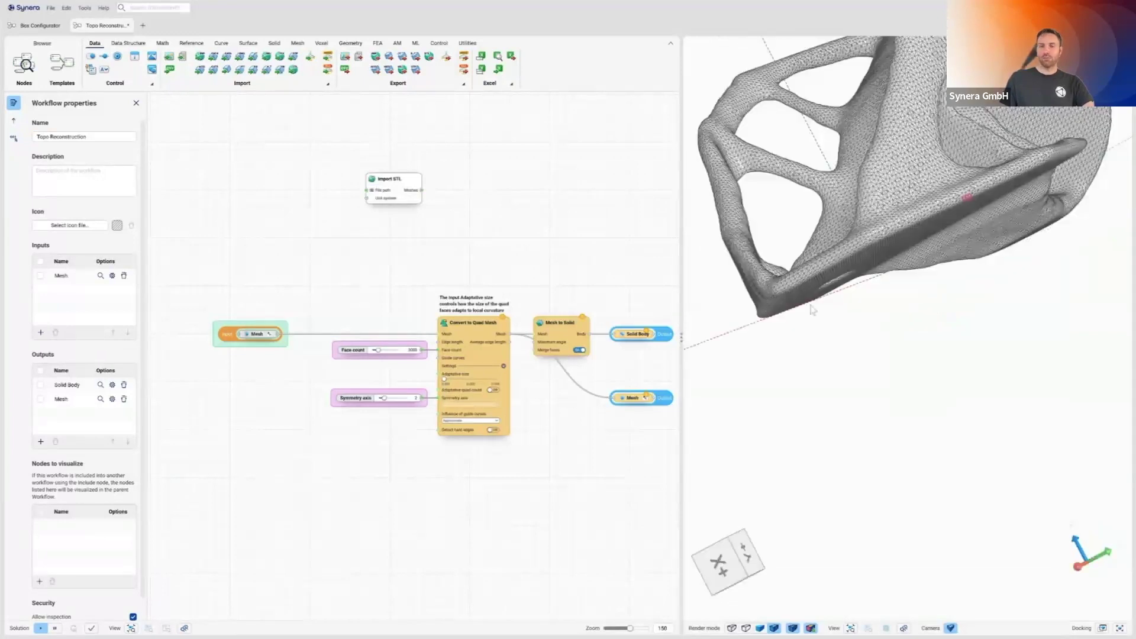
middle_drag(812, 310, 883, 277)
Step: Connect the Import STL meshes to the Mesh input container and move the import node closer to the template nodes
drag(422, 192, 244, 339)
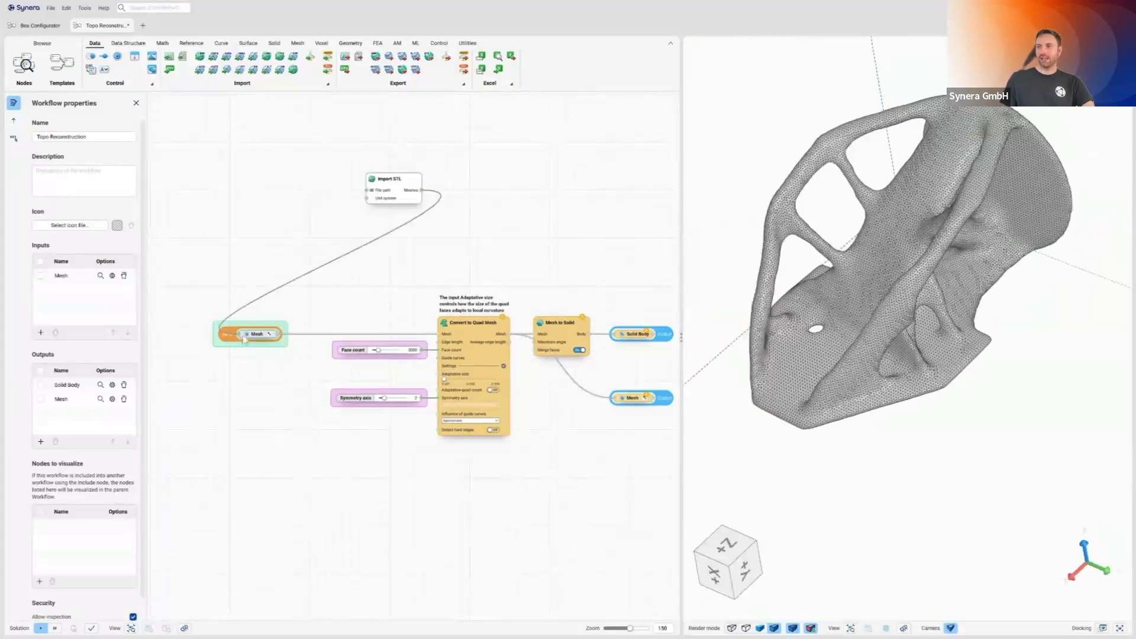
middle_drag(579, 240, 552, 239)
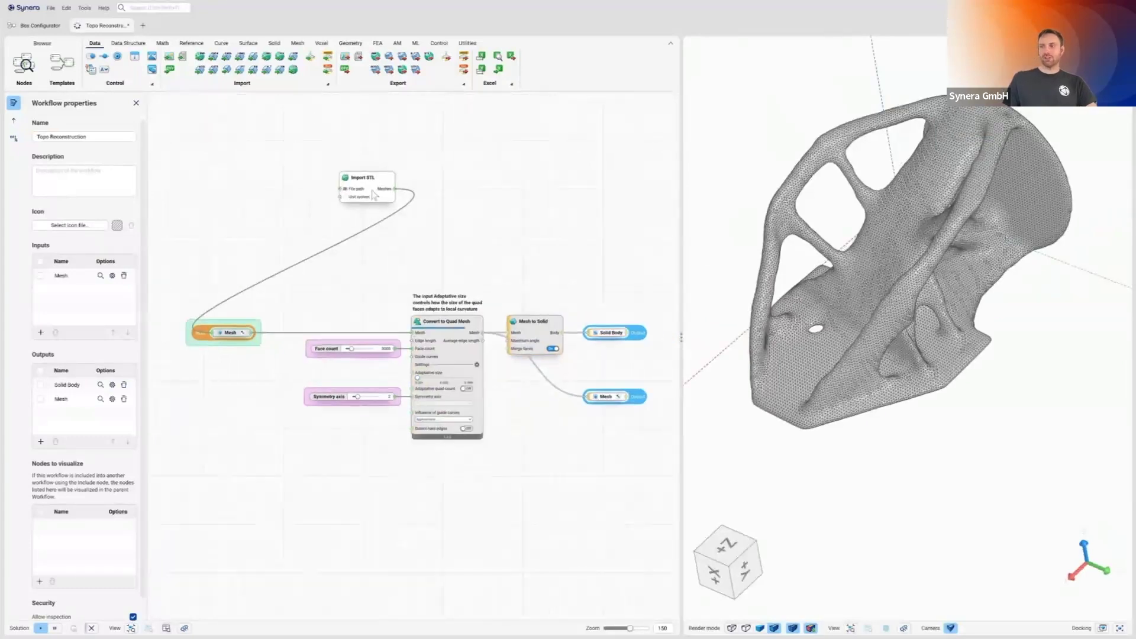
drag(383, 195, 368, 235)
click(551, 209)
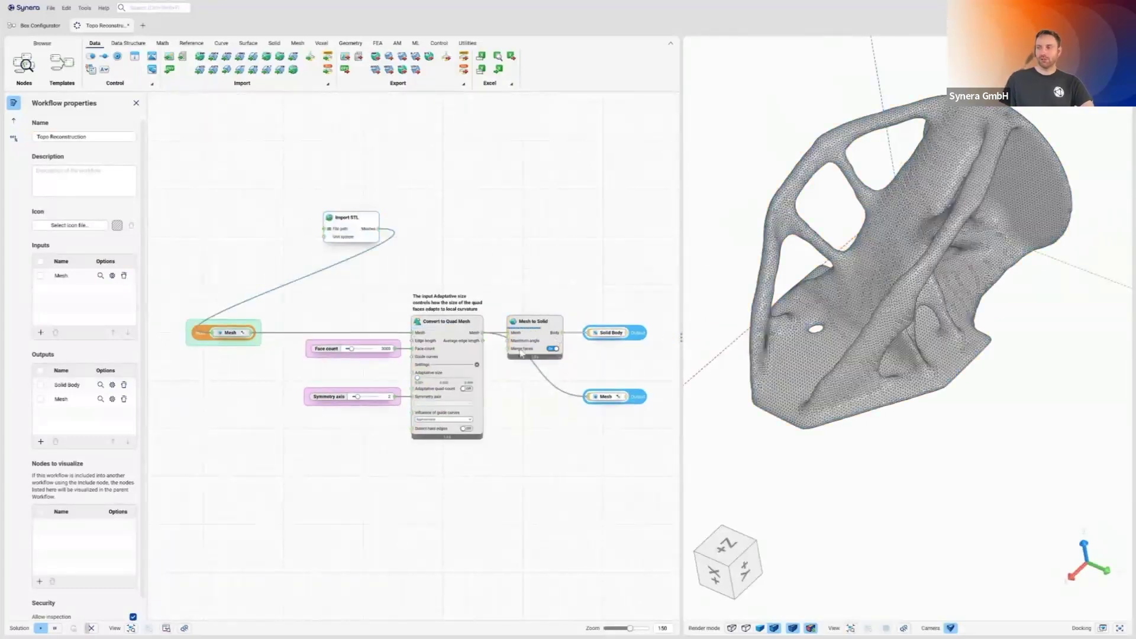
Step: Hide the imported STL geometry and examine the reconstructed quad mesh and solid body in the 3D view
click(354, 227)
key(space)
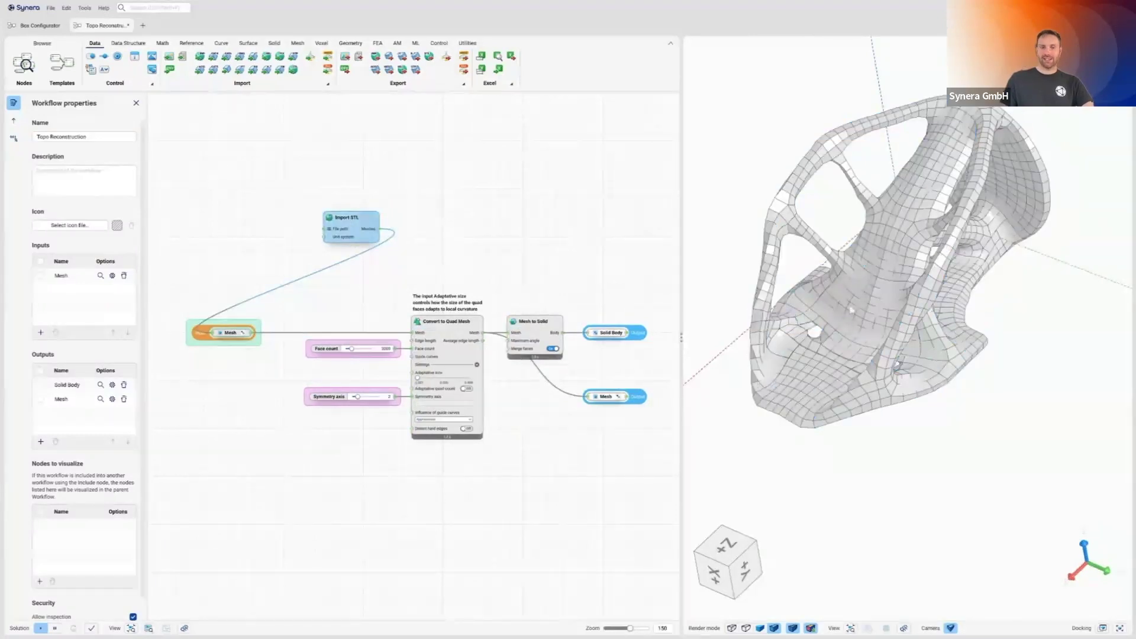
mouse_move(868, 302)
middle_down()
mouse_move(874, 278)
mouse_move(868, 310)
middle_up()
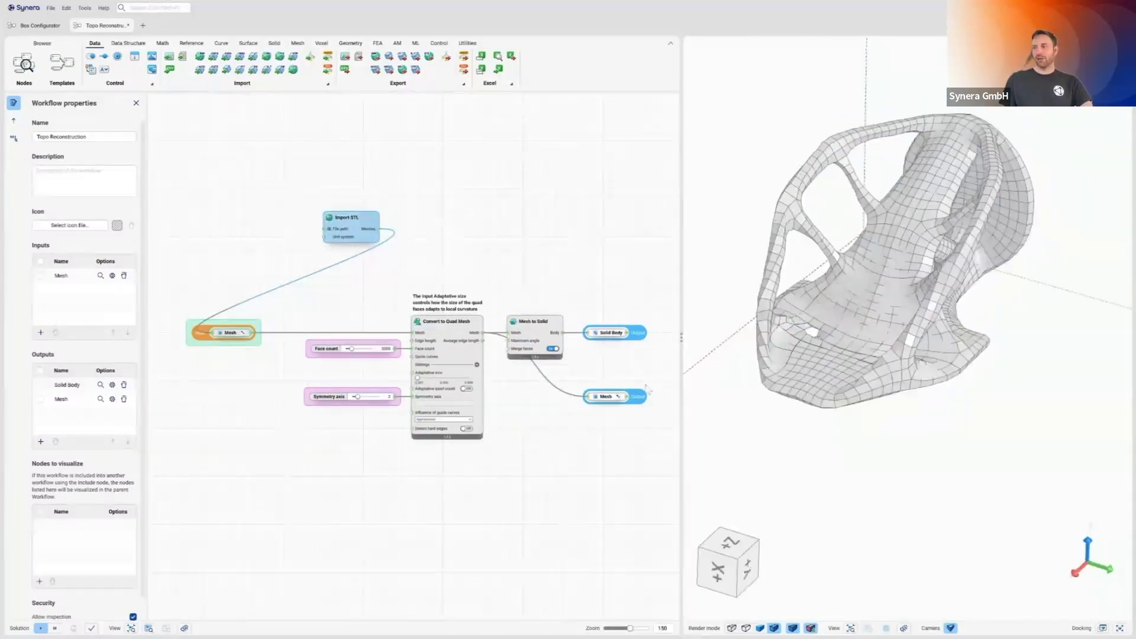
click(606, 397)
middle_drag(923, 327, 898, 302)
Step: Delete the Import STL node from the workflow
drag(429, 273, 307, 204)
key(Delete)
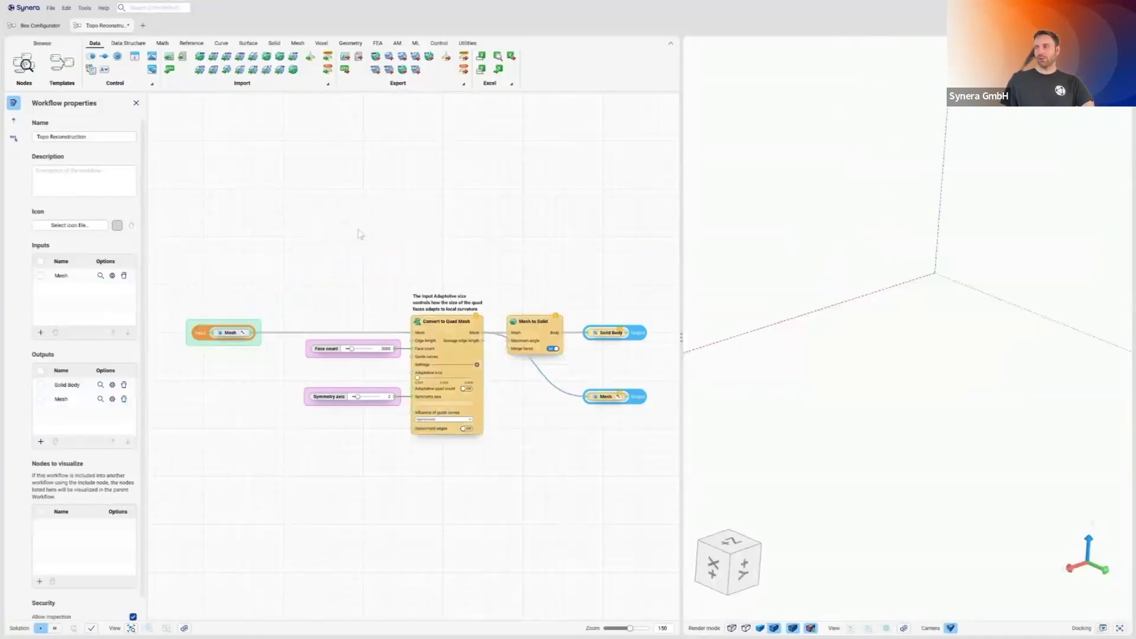
middle_drag(358, 234, 348, 219)
Step: Save the workflow in the Synera Run folder as TopoReconstruction.syn, replacing the existing file
key(ctrl+s)
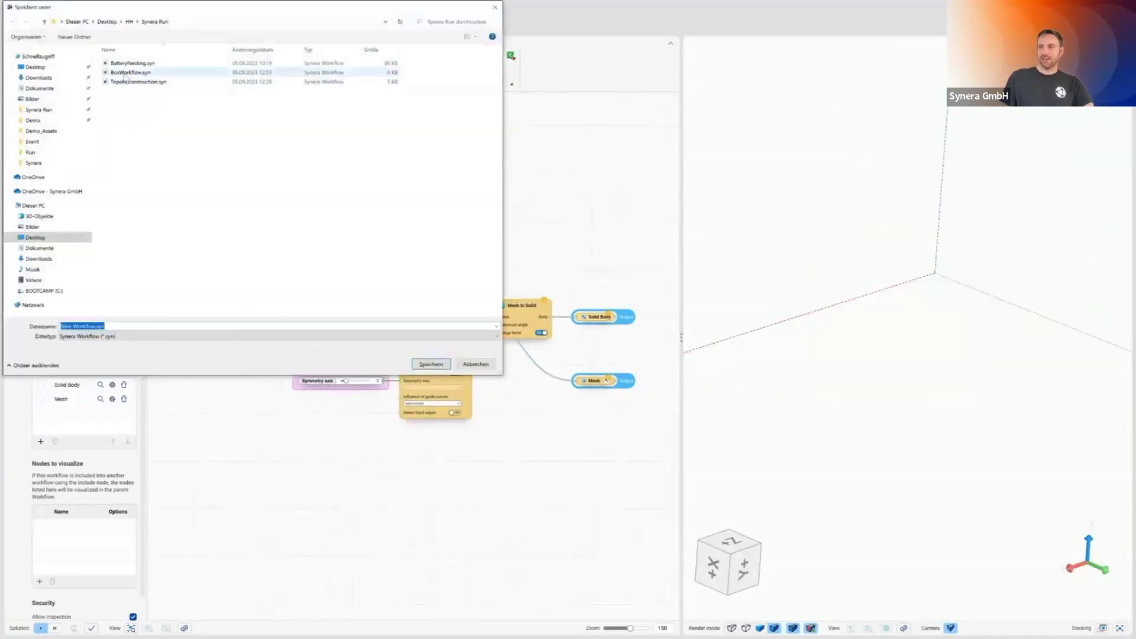
click(125, 82)
click(431, 363)
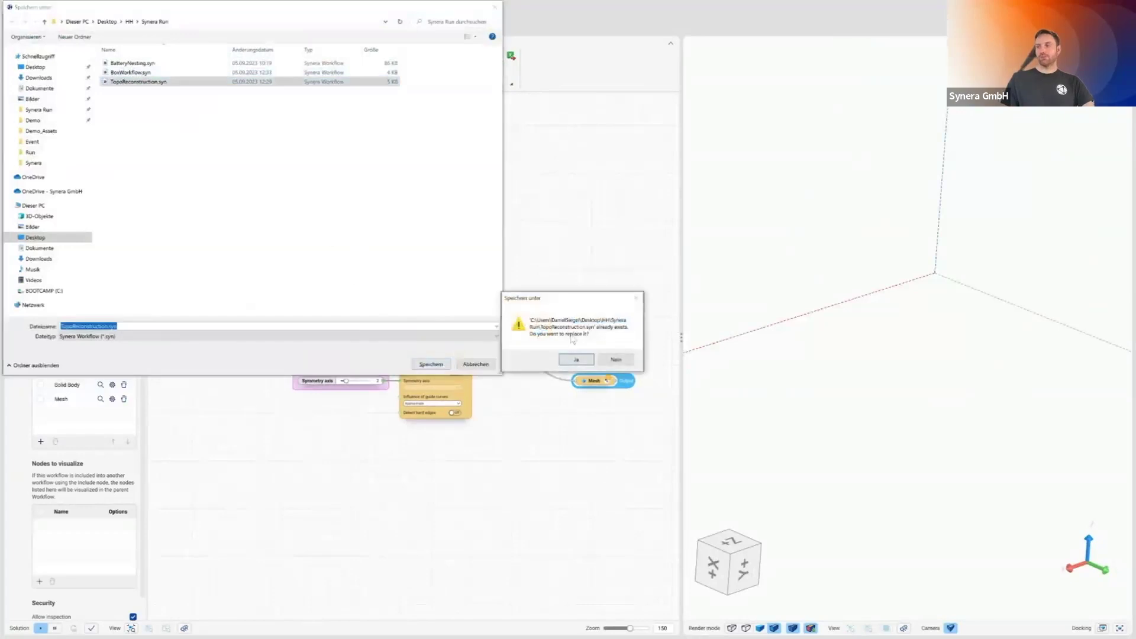
click(574, 358)
Step: Publish the Topo Reconstruction workflow to Synera Run and open its web app from the published URL
click(51, 7)
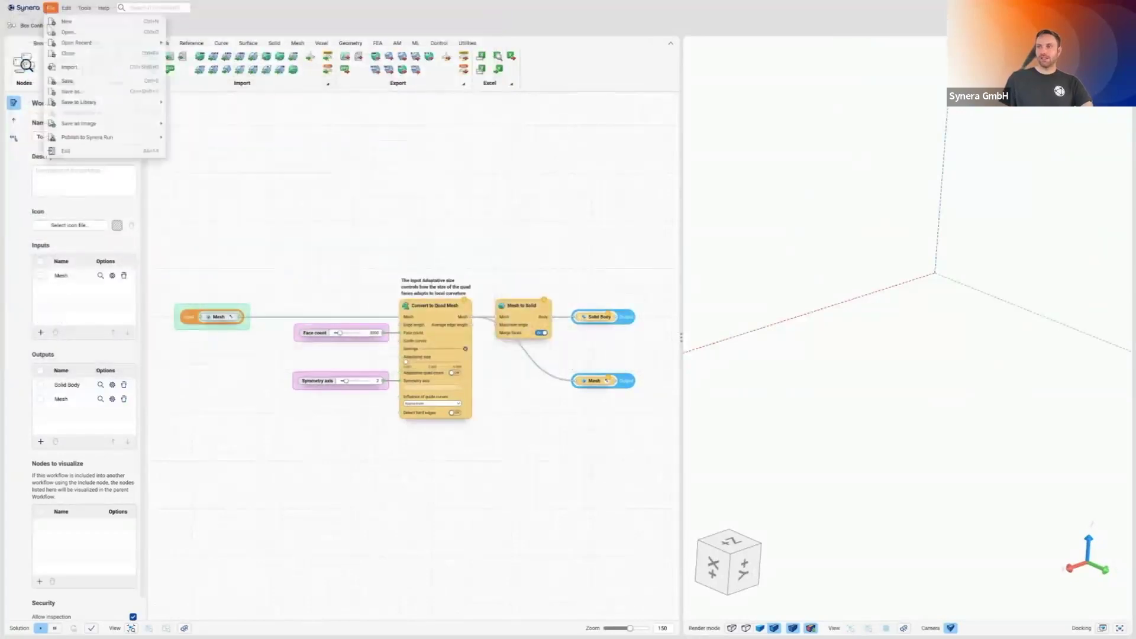
mouse_move(148, 137)
click(194, 150)
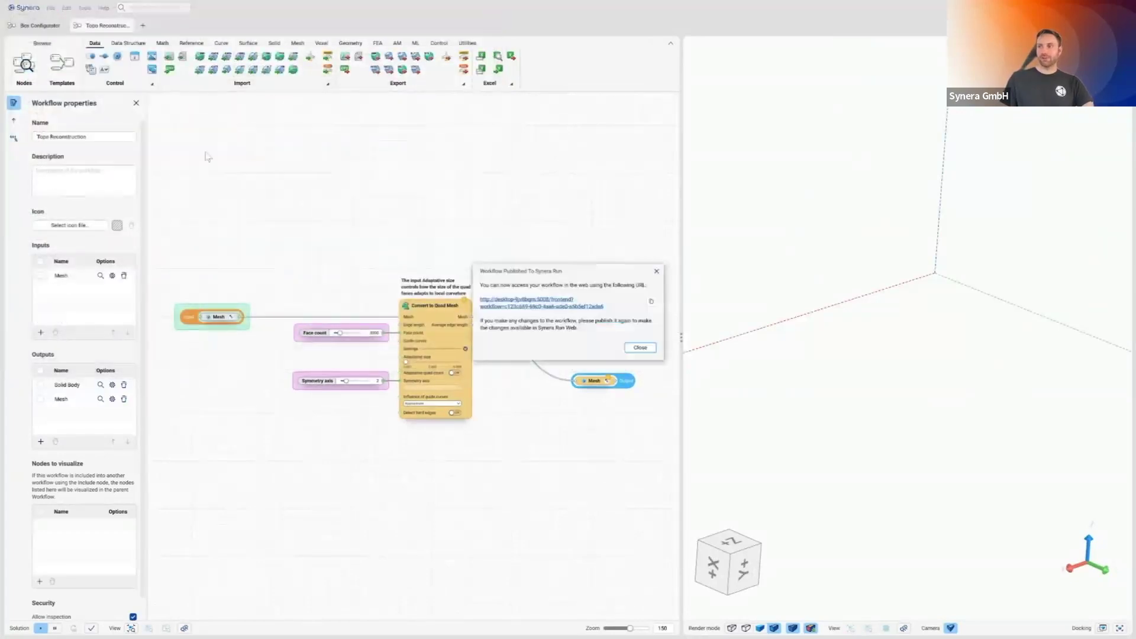
click(545, 307)
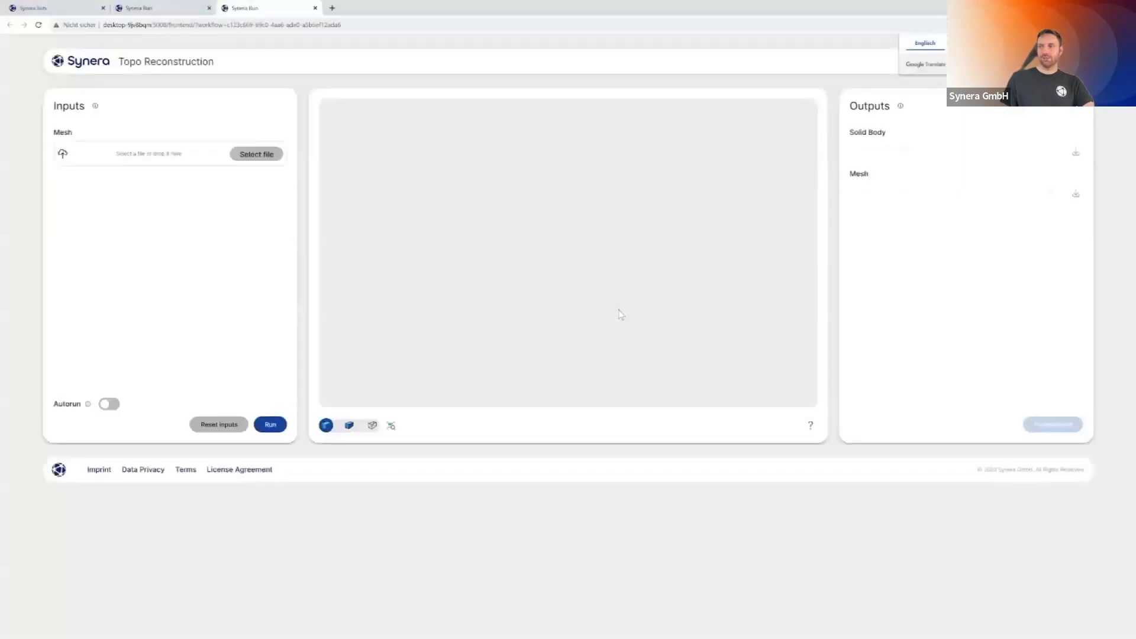
Step: Turn on Autorun, load Aerospace_Topo.stl as the Mesh input and fit the reconstructed part in the viewer
click(109, 405)
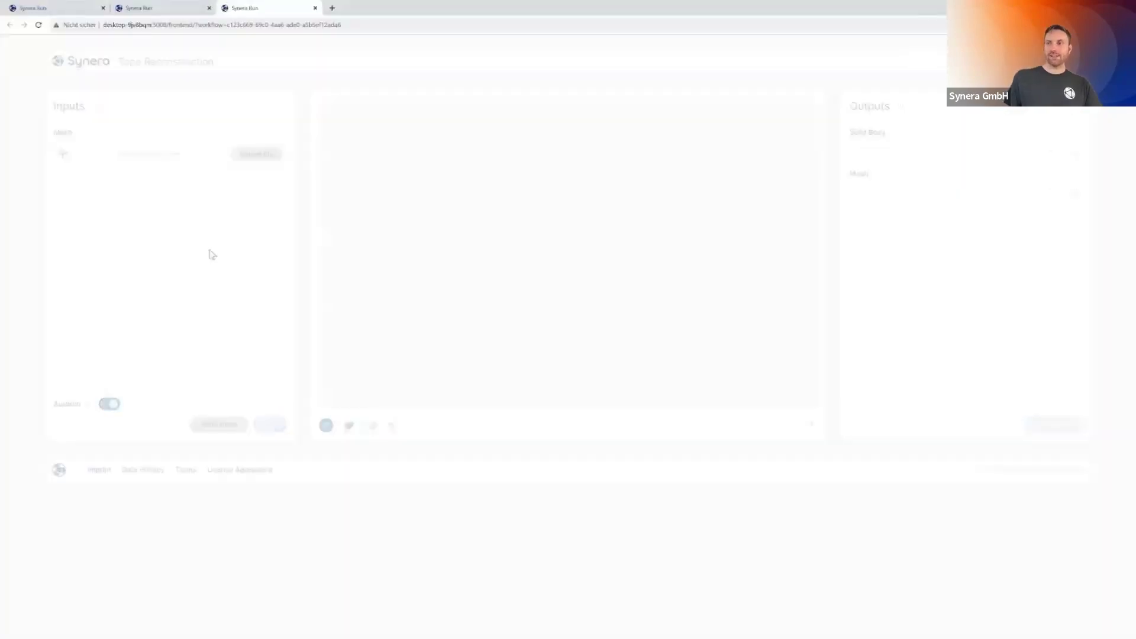
click(256, 154)
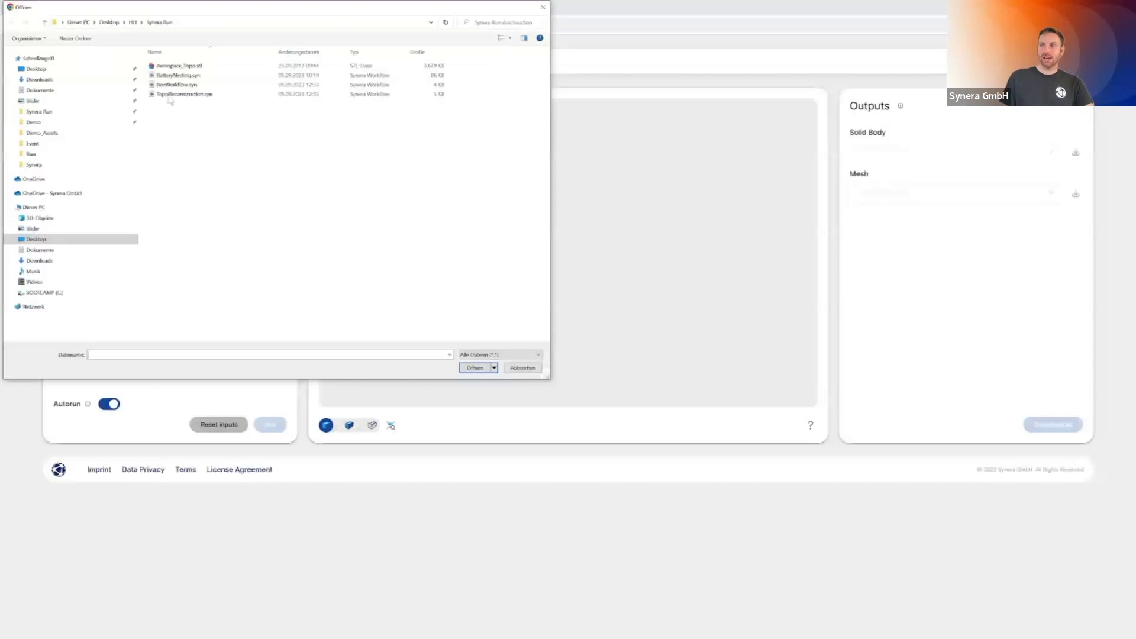
double_click(175, 66)
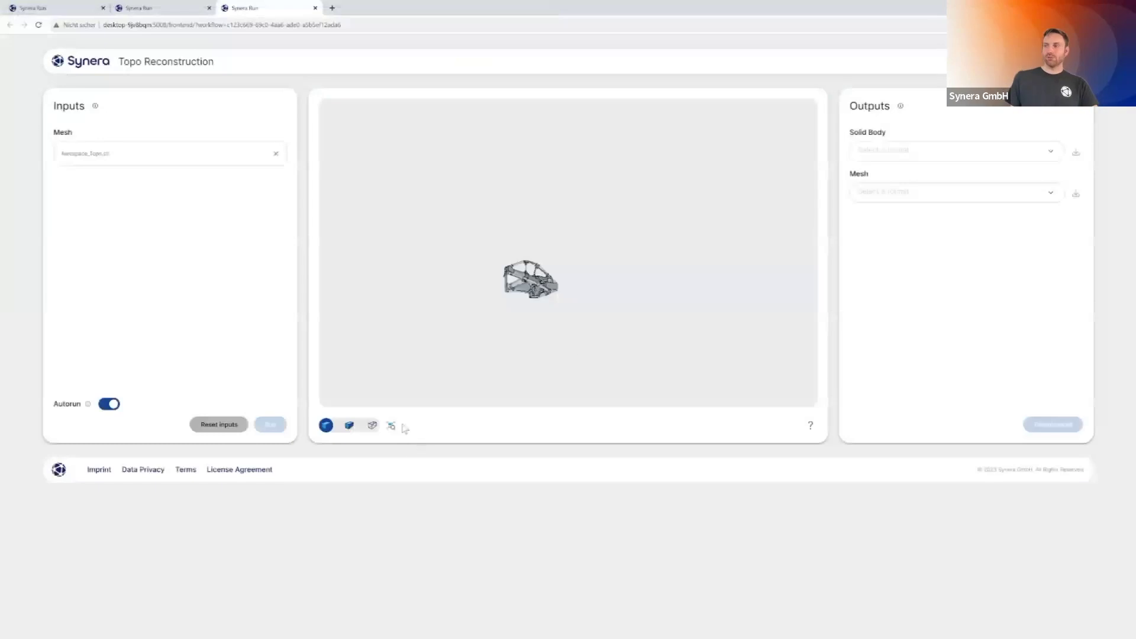
click(391, 426)
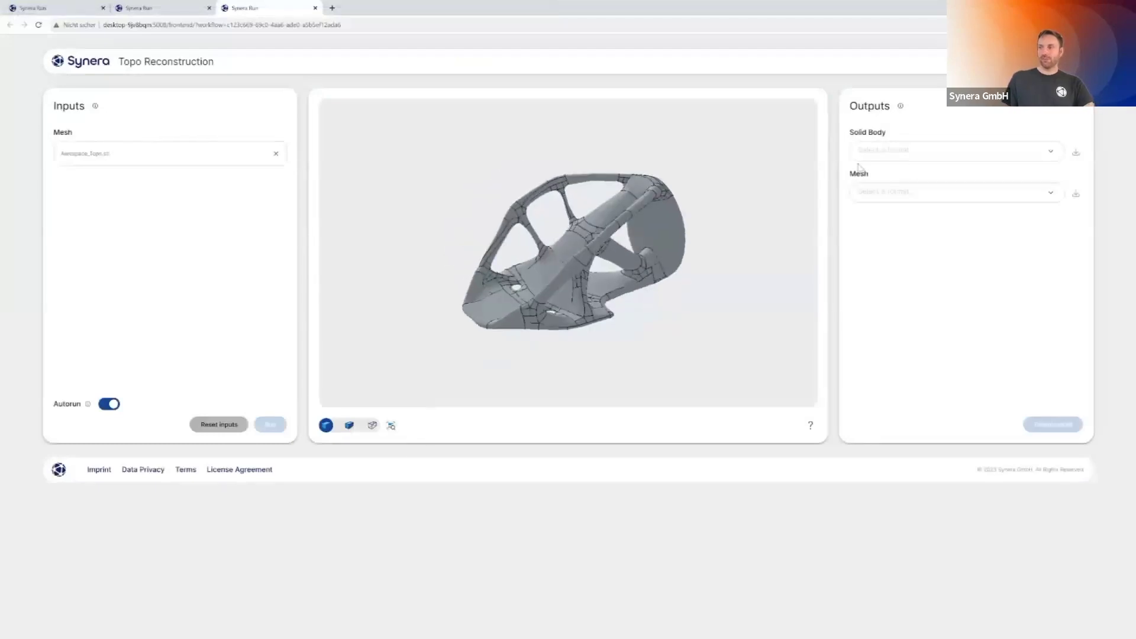
Step: Download the Solid Body output in .stp format
click(1042, 152)
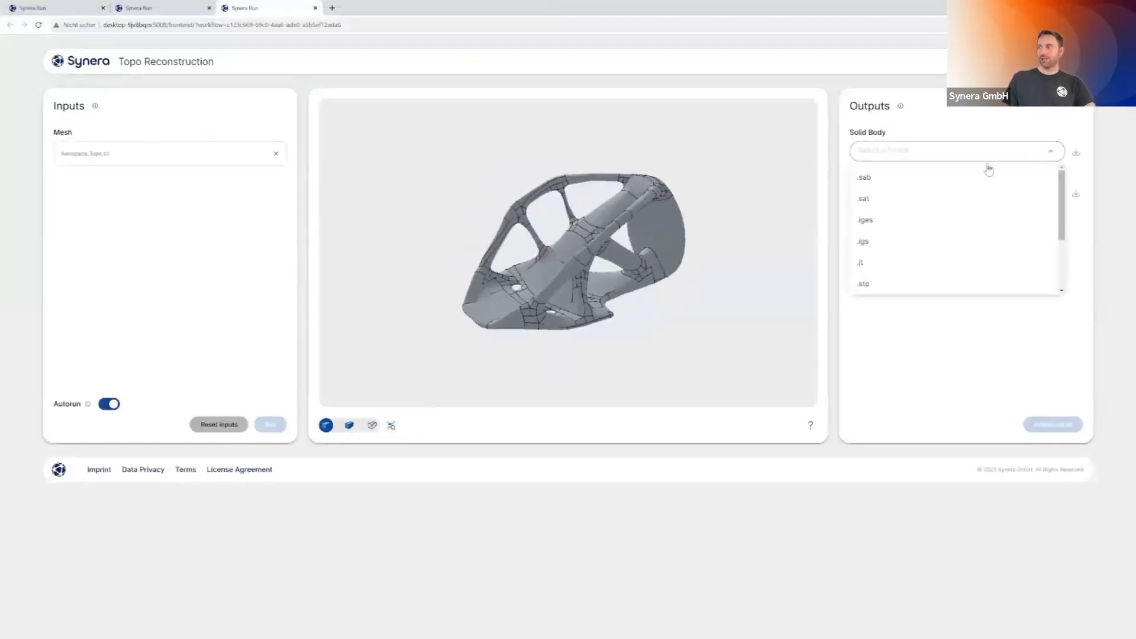
click(865, 284)
click(1075, 152)
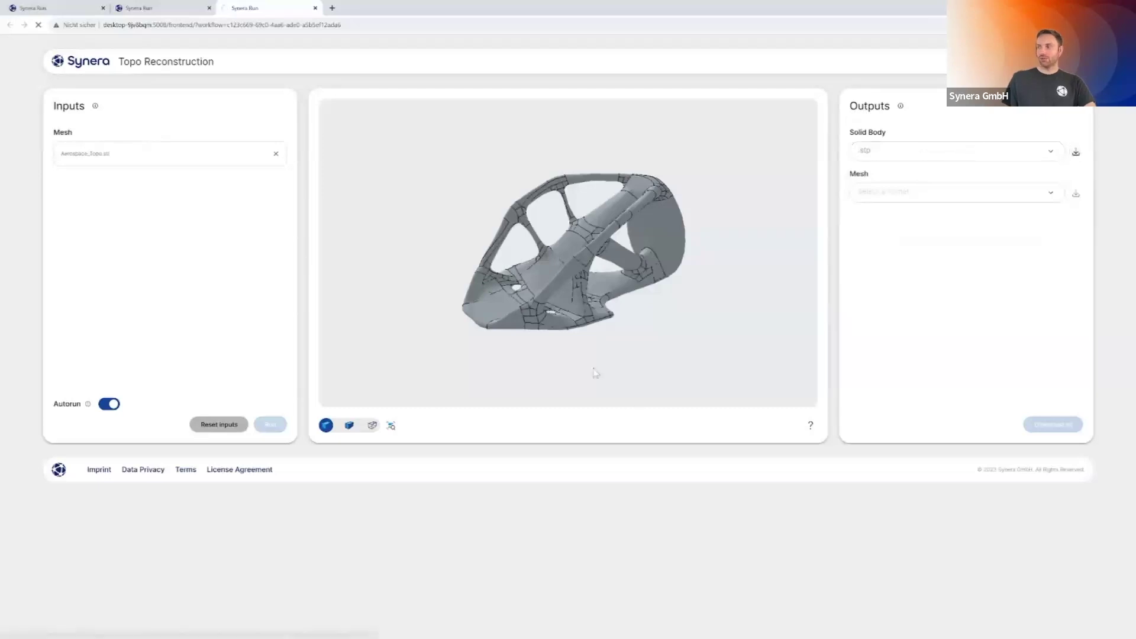